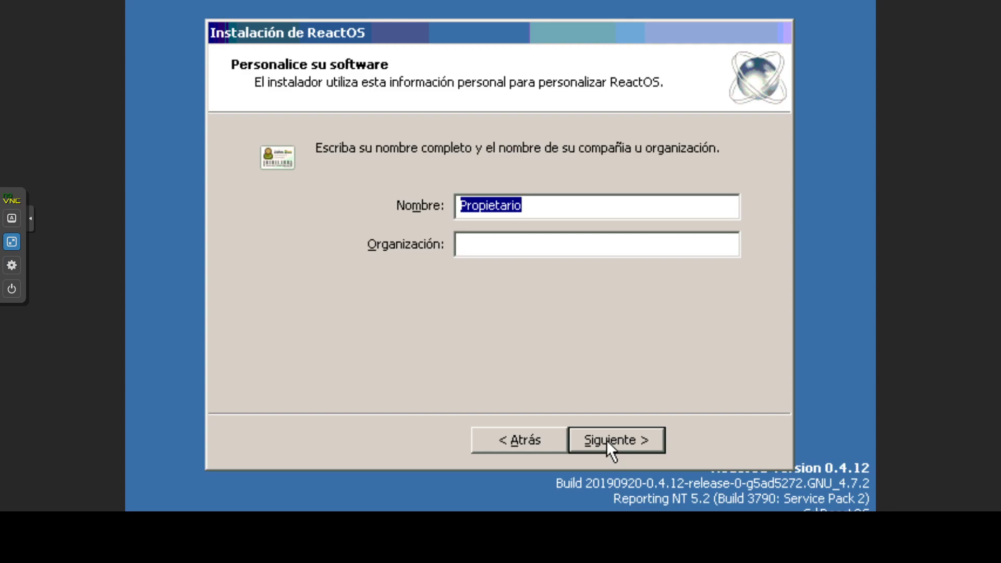
- Accept the preset owner name, then enter and repeat the administrator password, keeping the suggested computer name
left_click(605, 440)
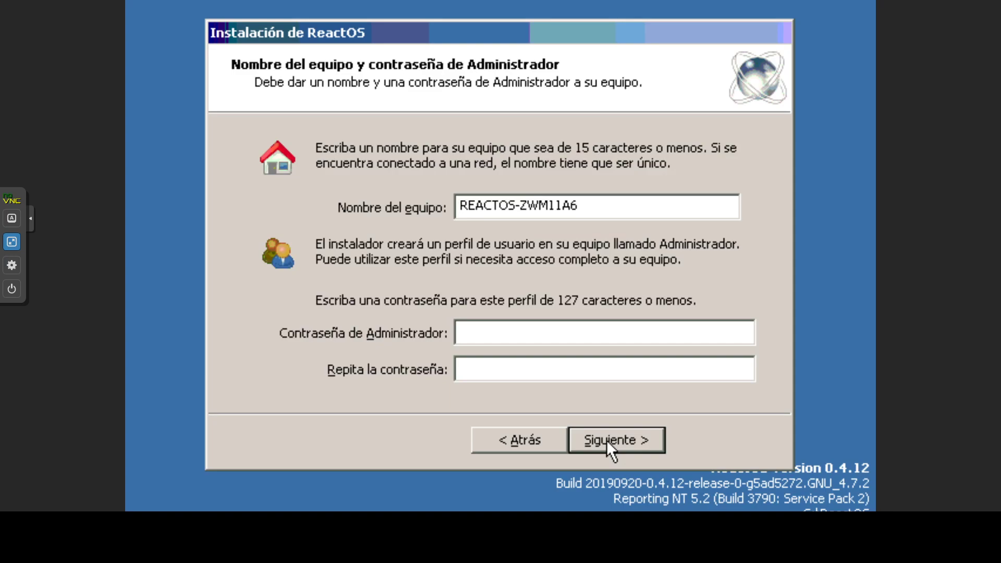
left_click(527, 332)
type("*********")
key("Tab")
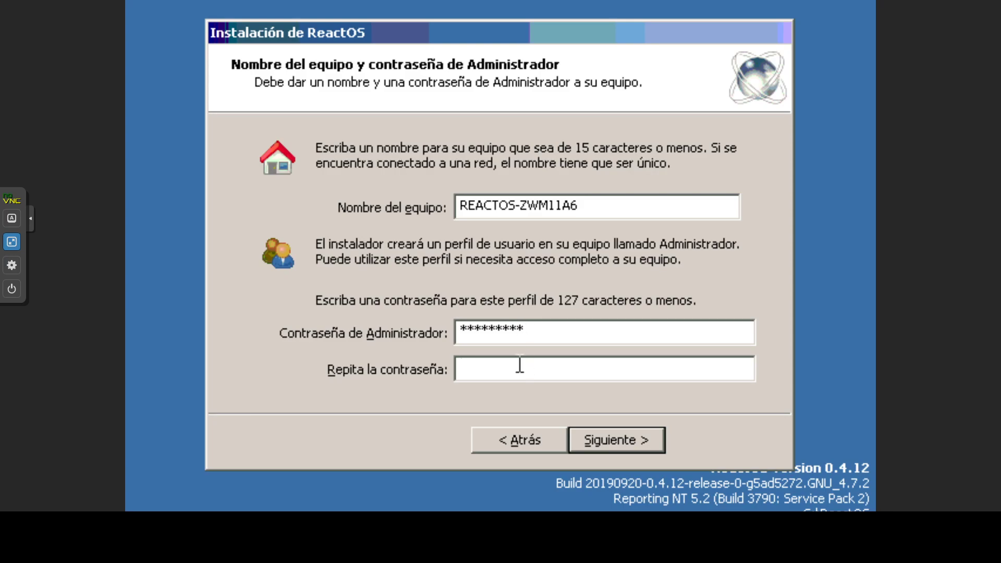
type("*********")
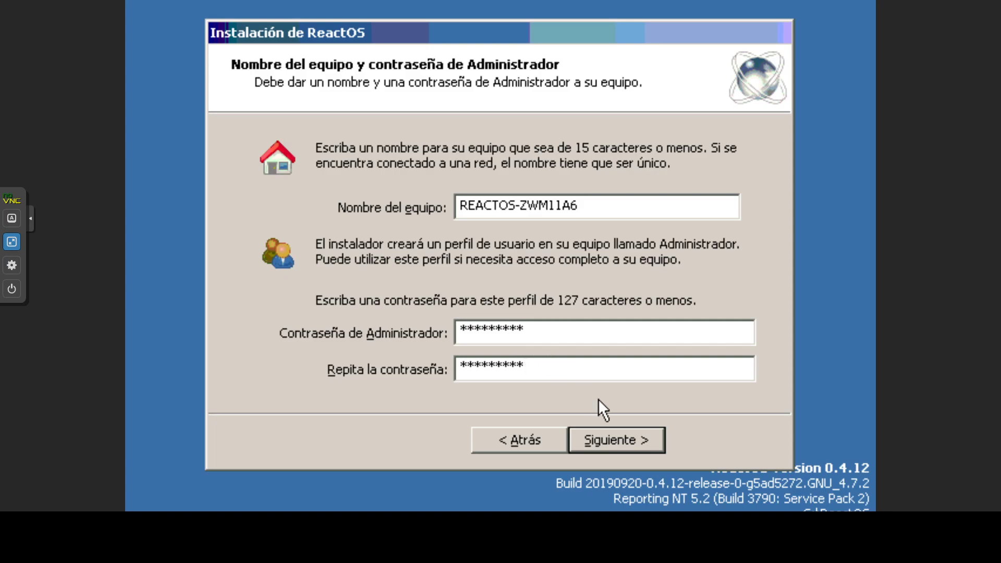
left_click(618, 433)
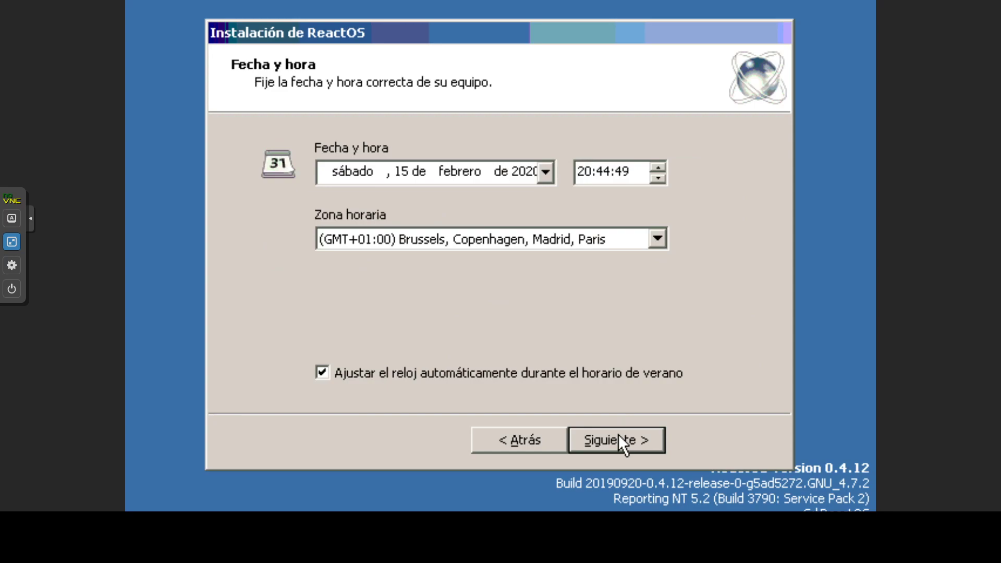
- Accept the preset date, time zone, Classic appearance and typical network configuration in the setup wizard
left_click(617, 434)
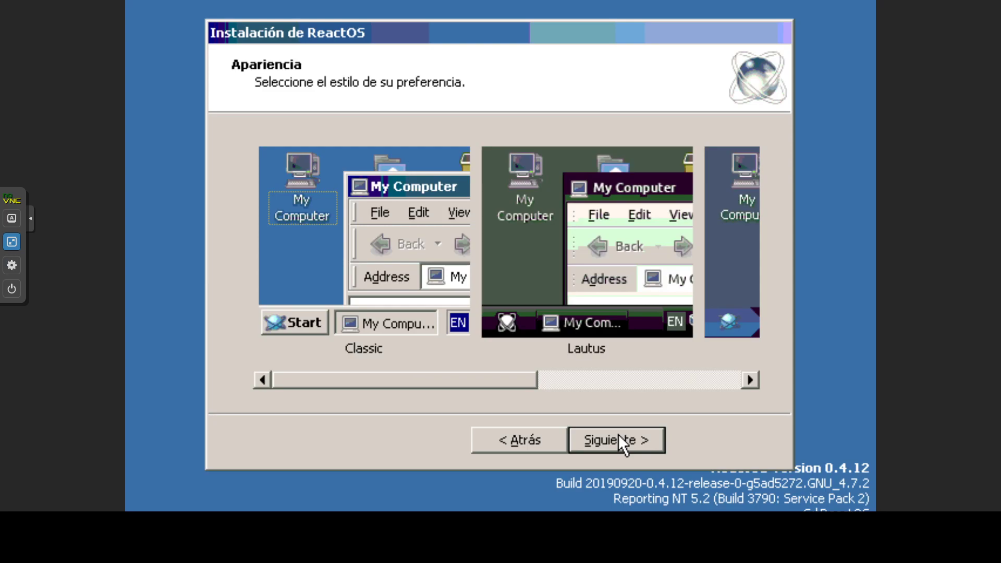
left_click_drag(524, 378, 727, 380)
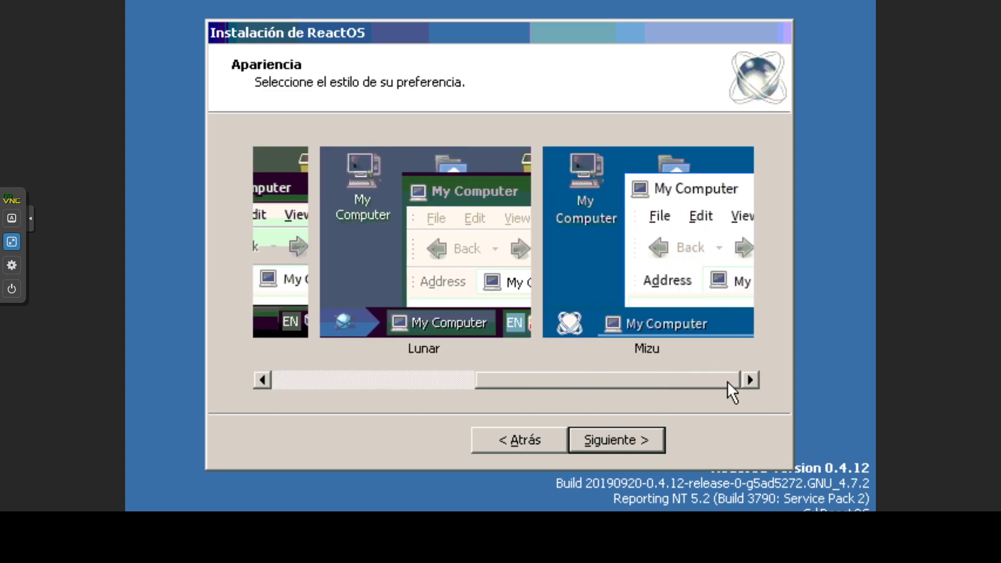
left_click(640, 448)
left_click(639, 443)
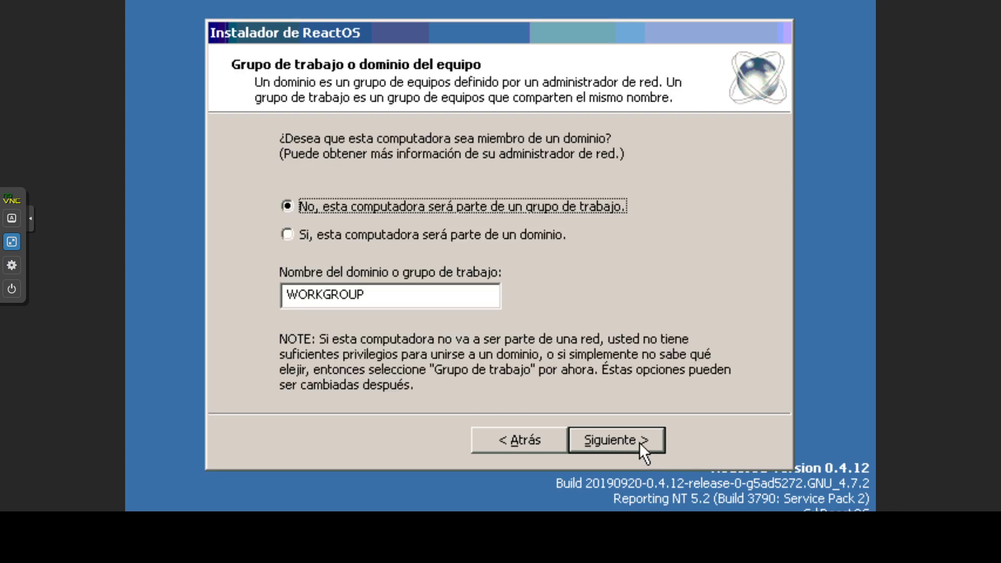
- Return to the network configuration, try the custom option, and switch back to the typical configuration
left_click(551, 439)
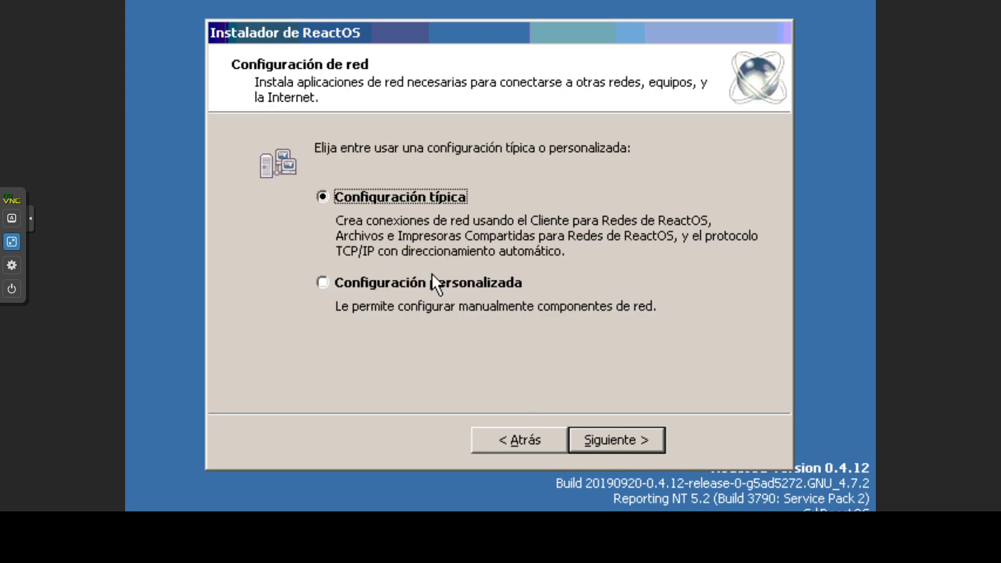
left_click(406, 281)
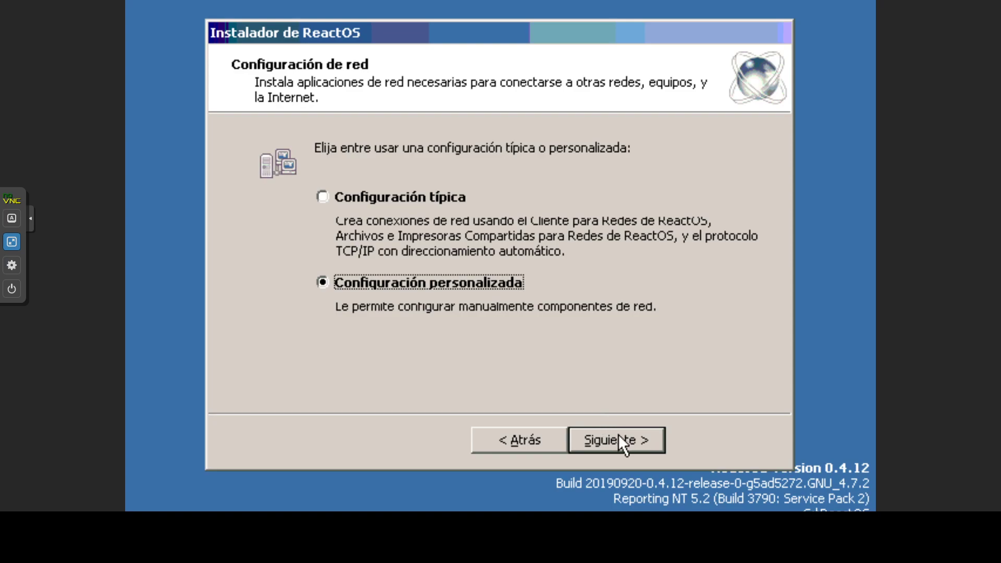
left_click(427, 194)
left_click(644, 452)
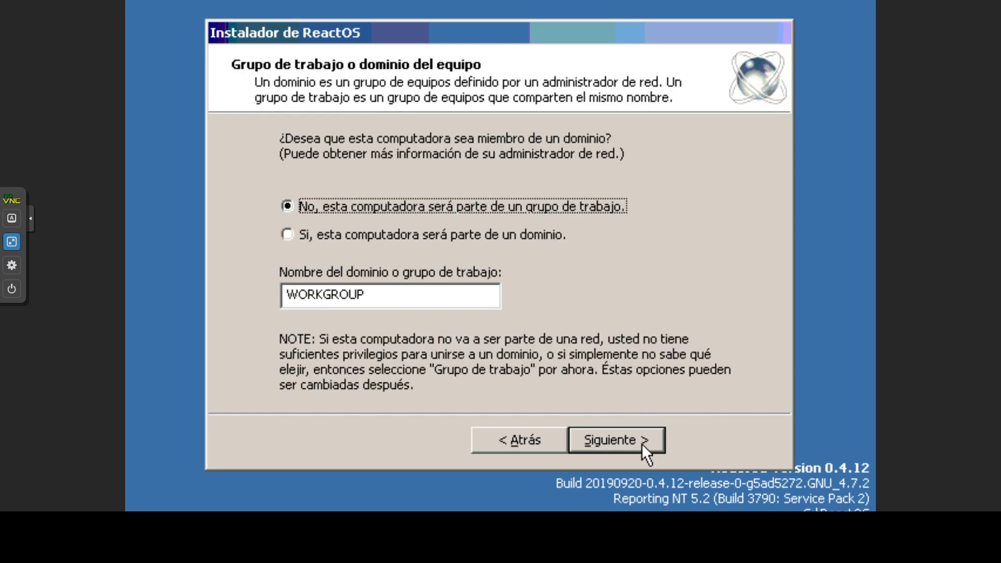
- Keep the computer in the WORKGROUP workgroup, finish the installation and restart into the installed system
left_click(643, 447)
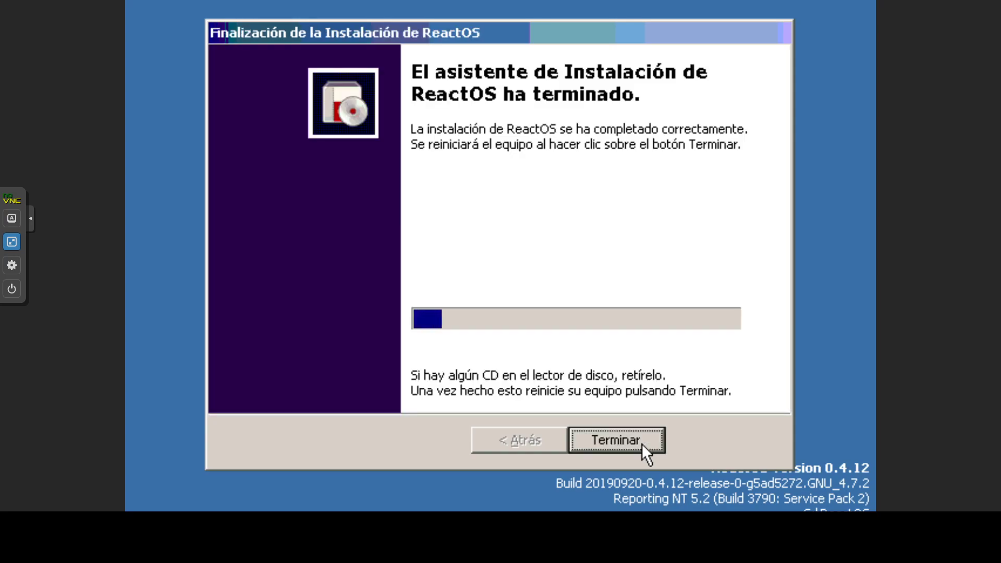
left_click(641, 443)
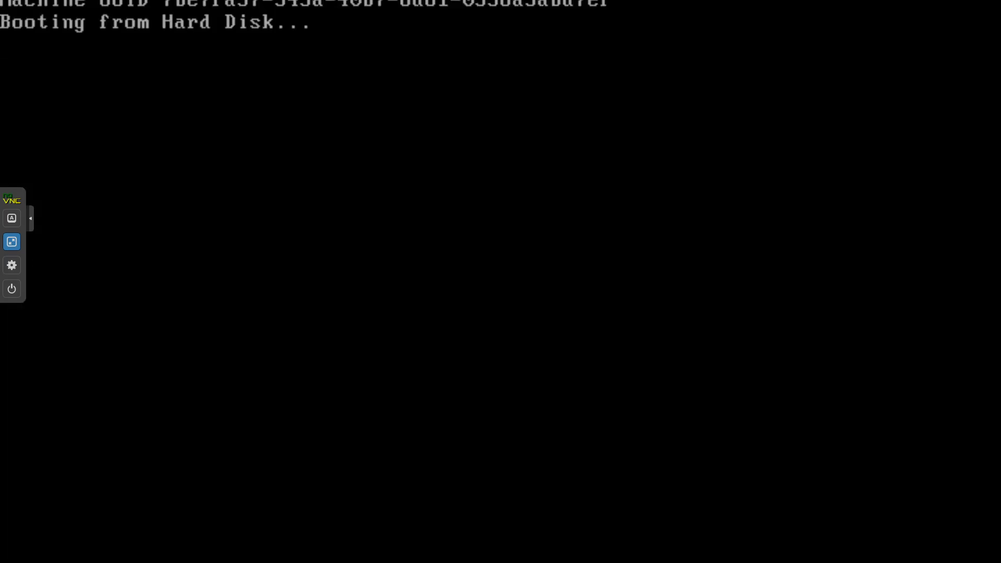
key("Return")
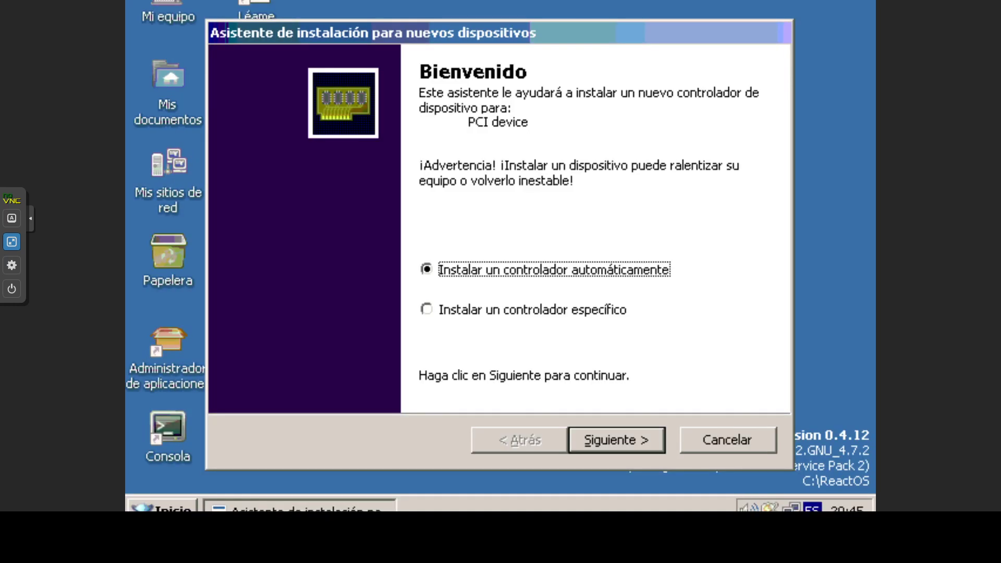
- Try to install drivers automatically for the PCI device, other ACPI device and unknown device, closing each device wizard
left_click(643, 441)
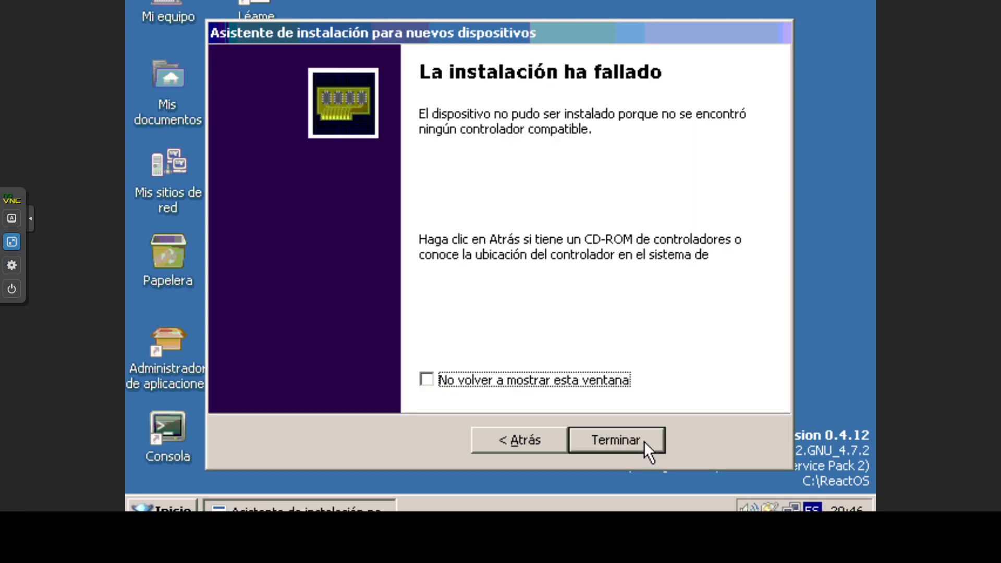
left_click(643, 441)
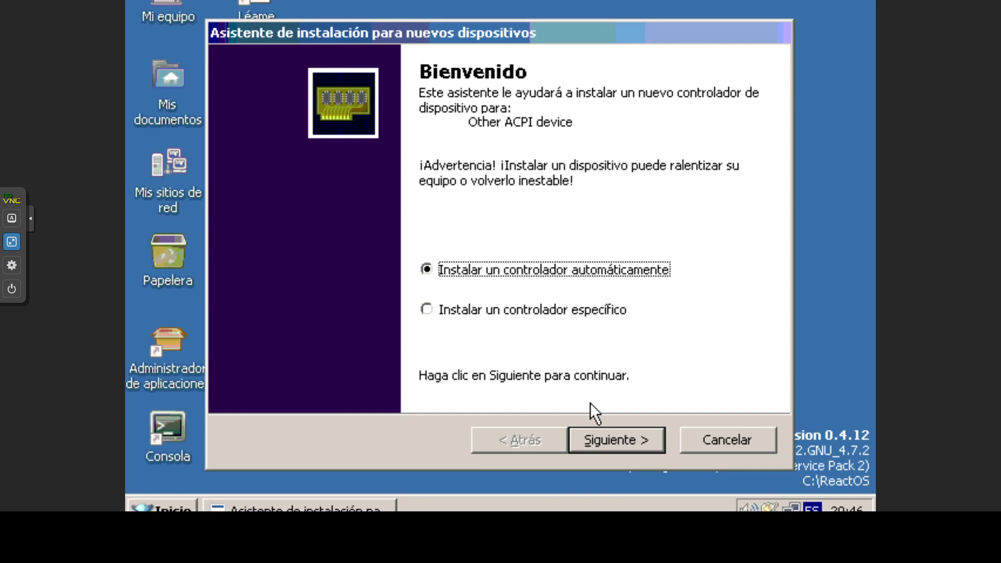
left_click(629, 441)
left_click(629, 441)
left_click(629, 441)
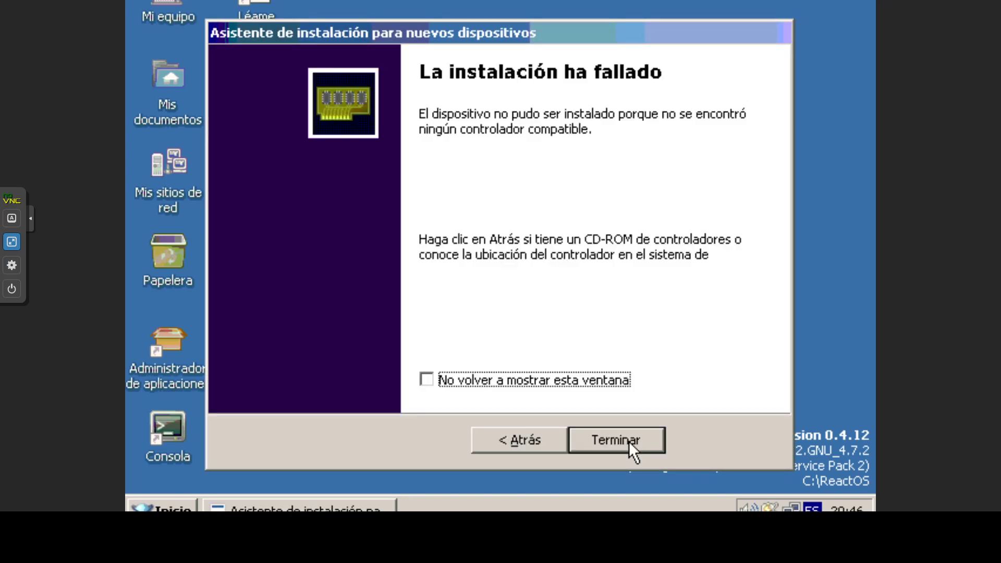
left_click(629, 441)
left_click(629, 441)
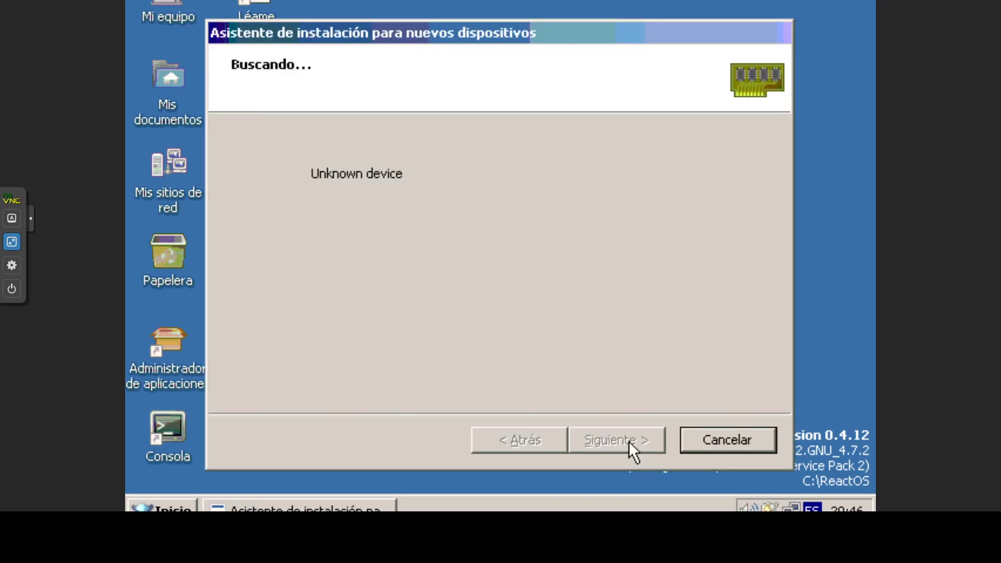
left_click(629, 441)
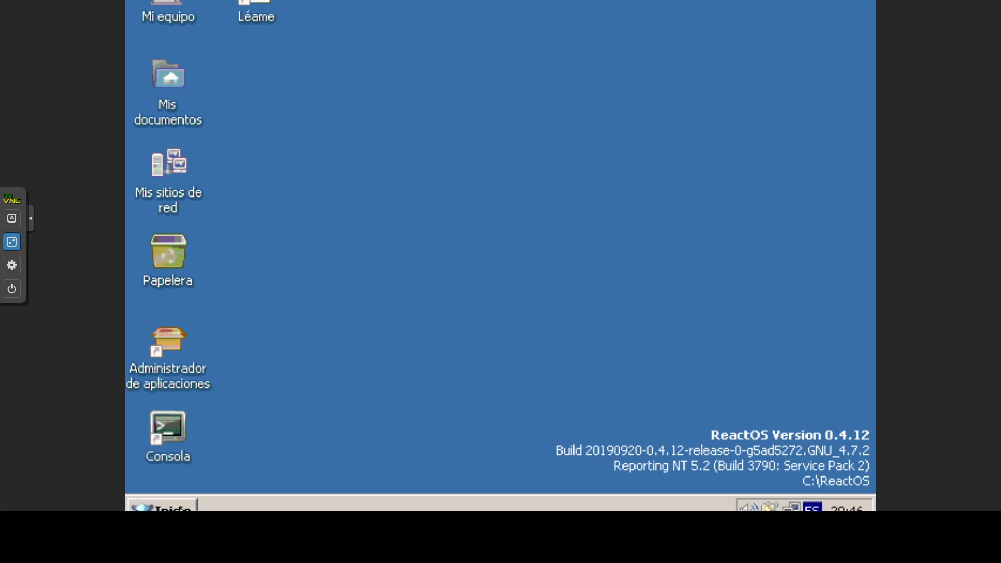
- Open the command console from the accessories and run ipconfig to check the network configuration
key("super")
mouse_move(289, 254)
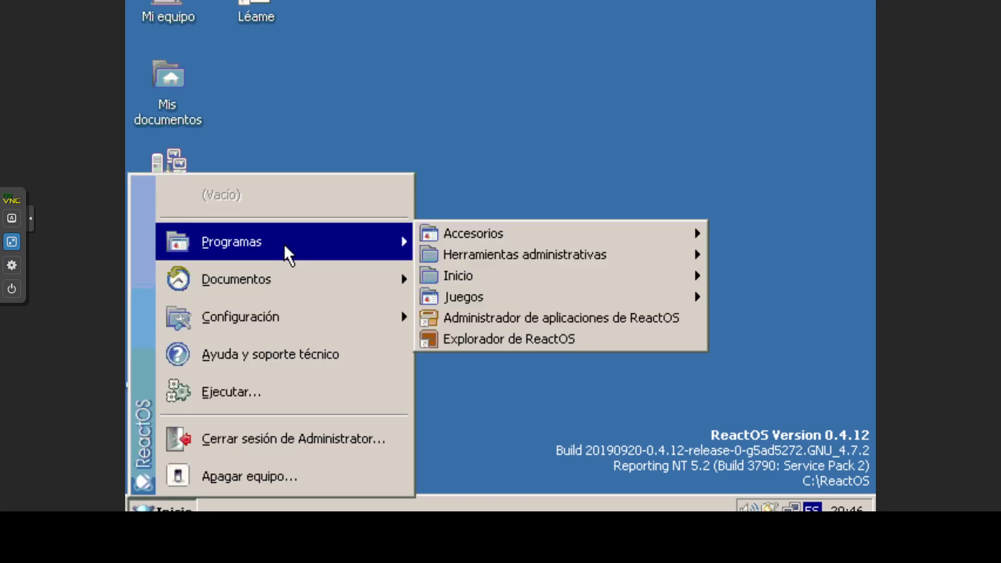
mouse_move(520, 257)
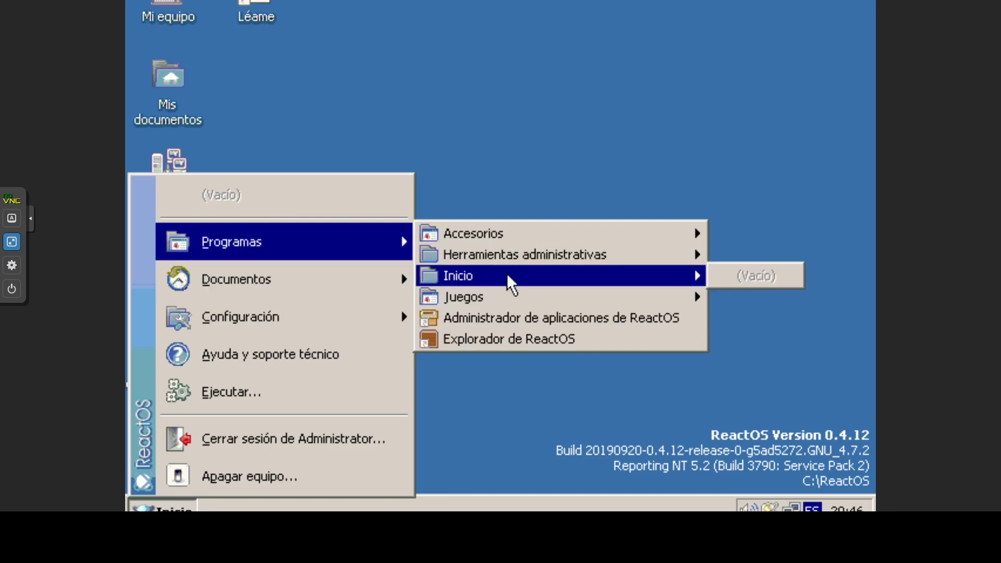
mouse_move(496, 236)
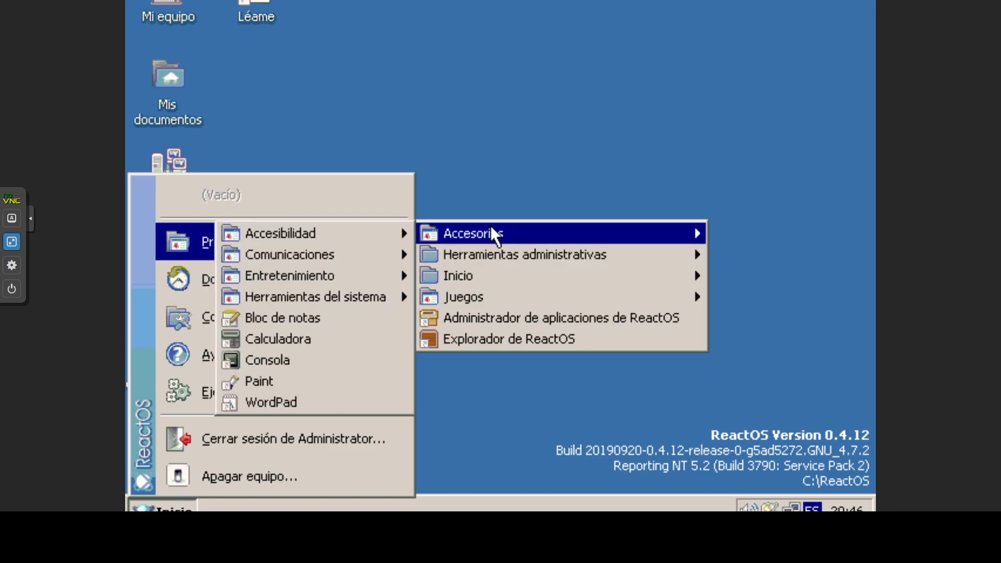
left_click(264, 358)
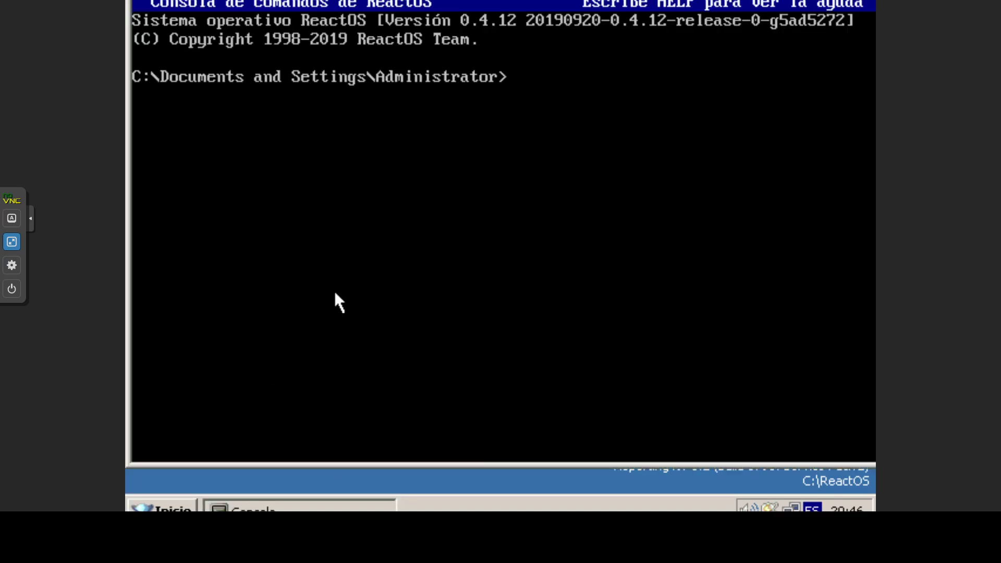
type("ipconfig")
key("Return")
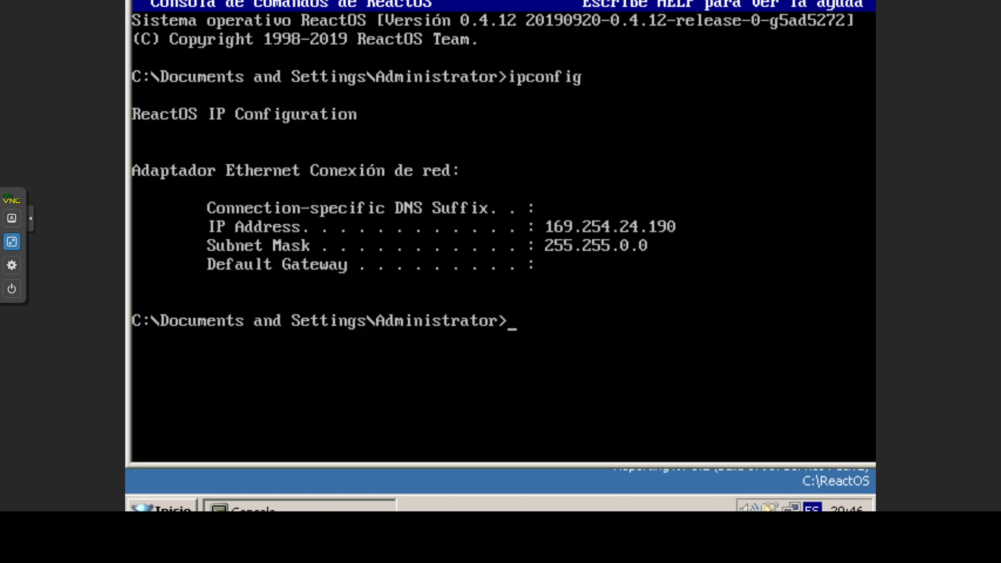
- Switch the network connection's TCP/IPv4 properties to manual addressing and set the IP address to 10.10.10.110
double_click(791, 506)
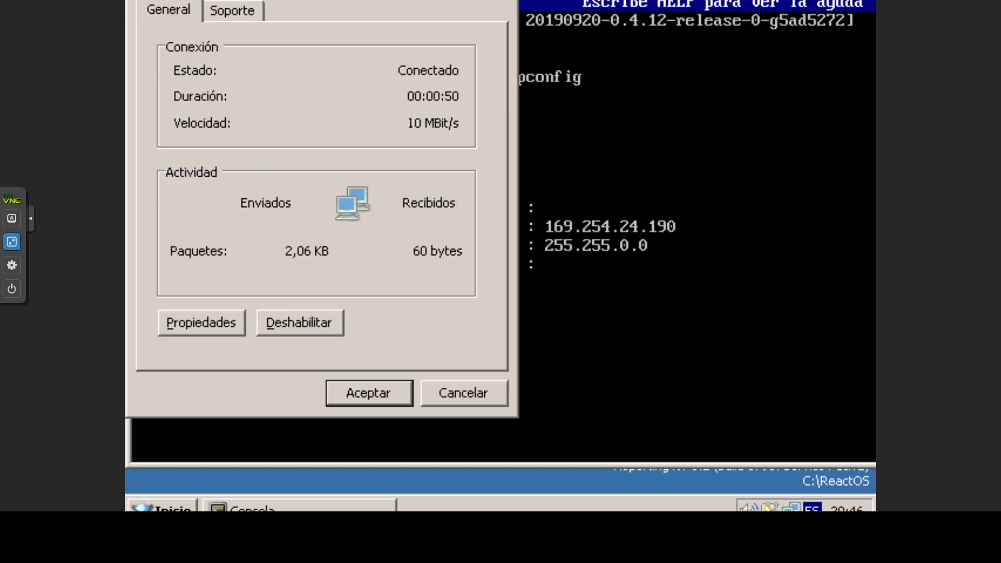
left_click(200, 322)
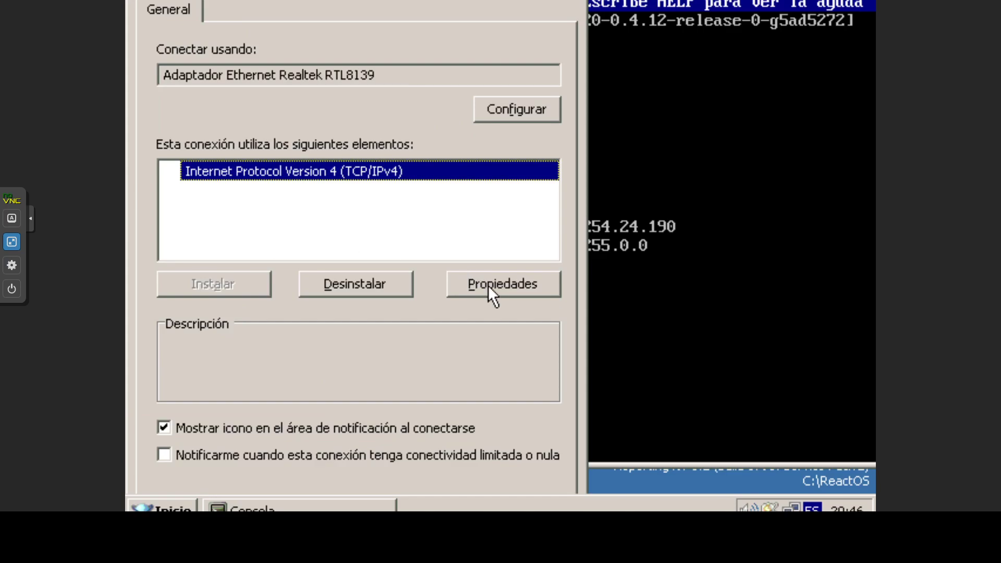
left_click(489, 286)
left_click(259, 148)
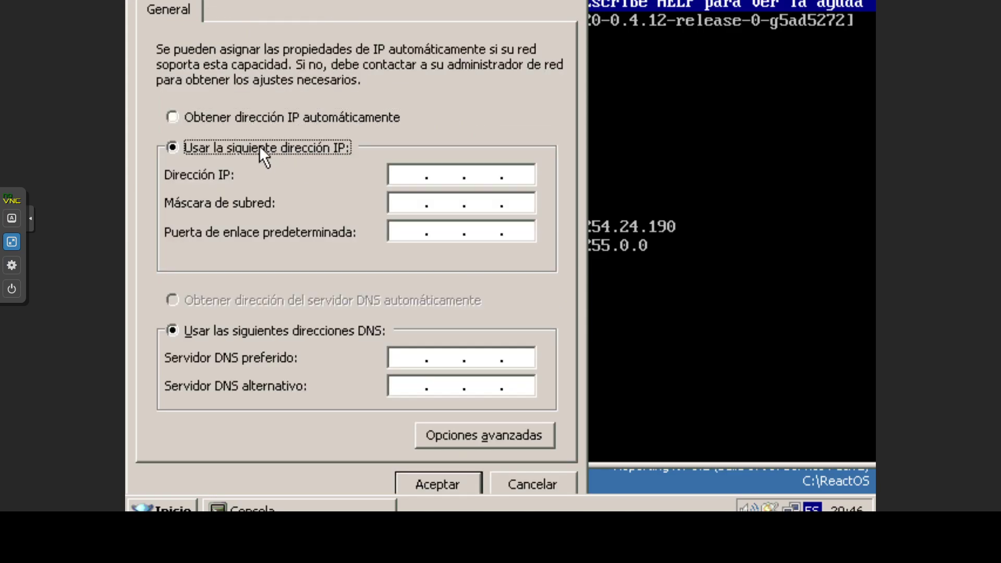
left_click(395, 174)
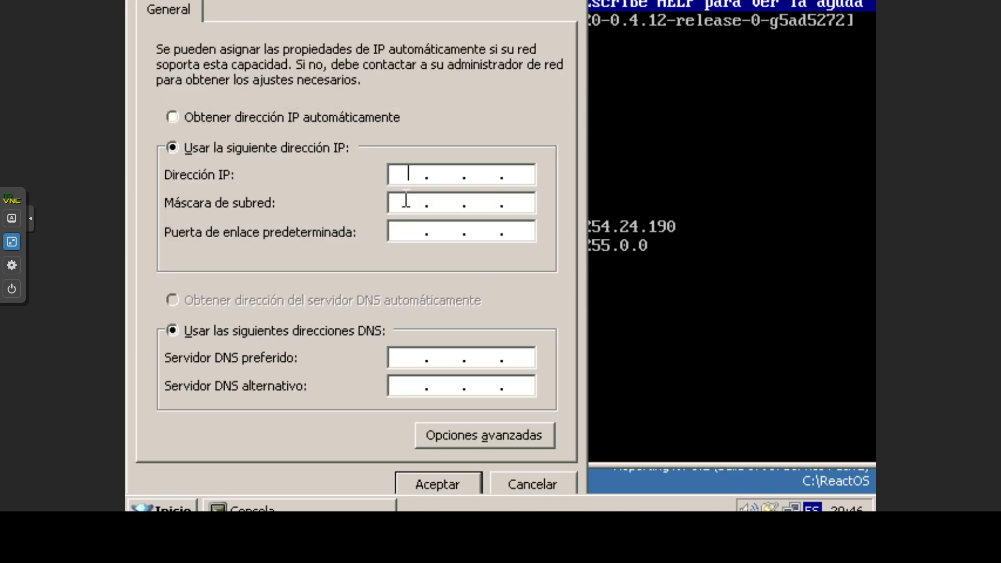
type("10.10.10.")
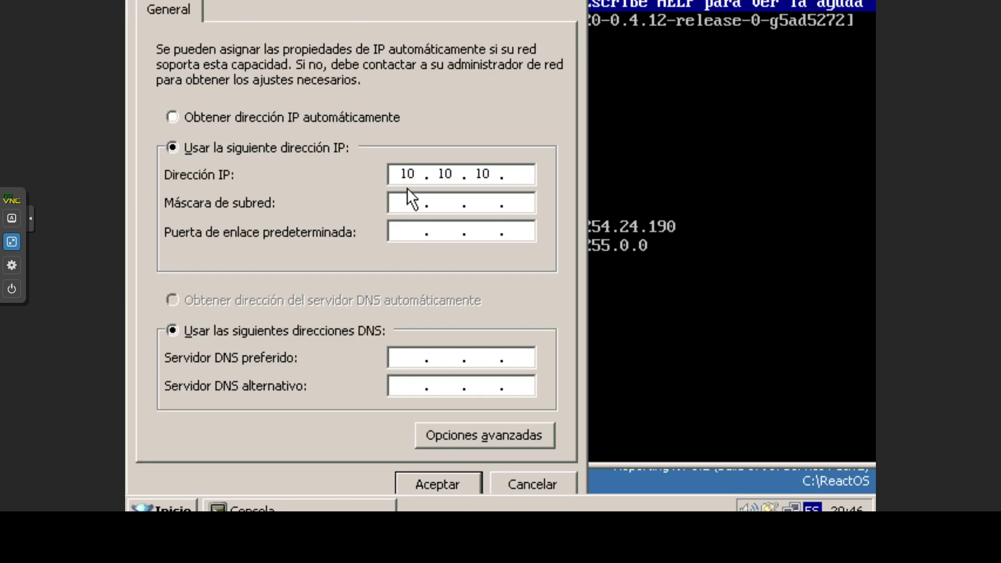
type("110")
- Set the subnet mask to 255.255.255.0 and the default gateway to 10.10.10.1
double_click(446, 202)
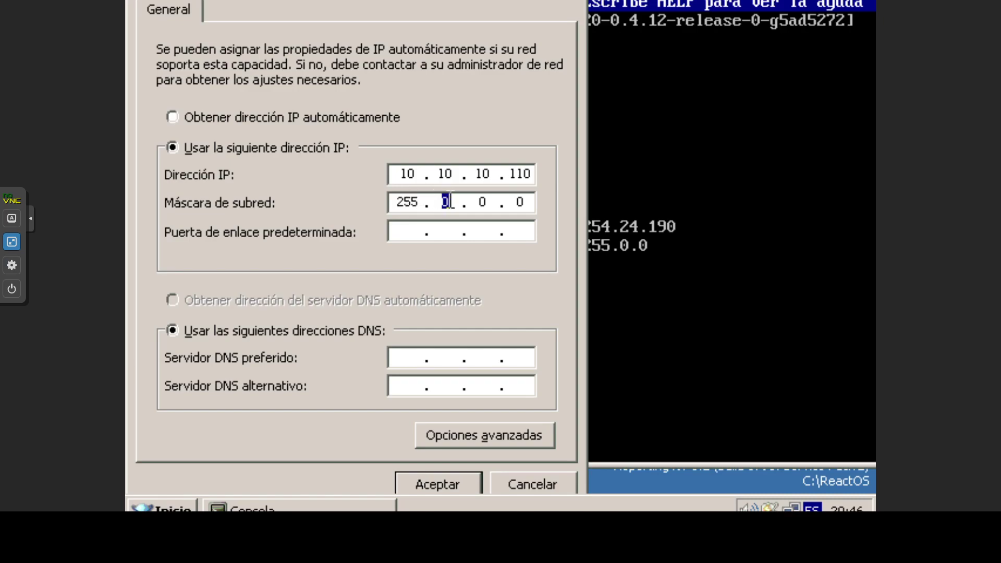
type("255 . 255 . 255")
left_click(402, 230)
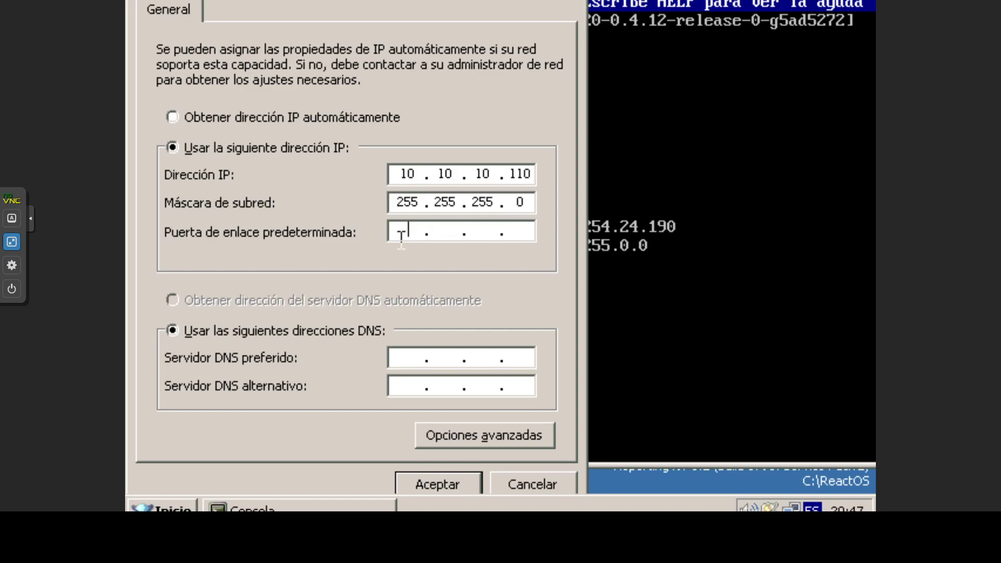
type("10.10.10.1")
- Set the preferred DNS server to 8.8.8.8, then apply the settings and close the network connection dialogs
left_click(398, 356)
type("1")
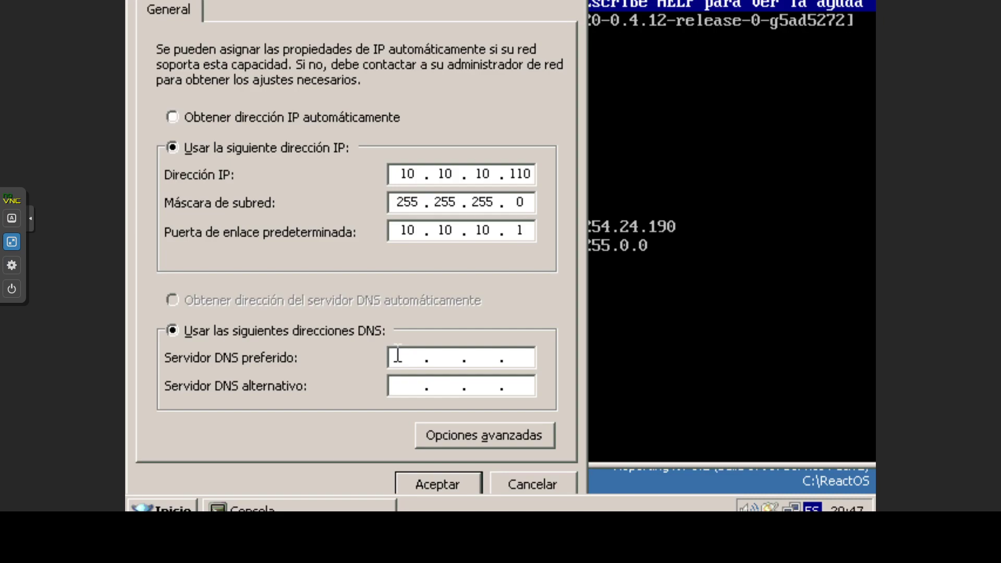
type("88")
key("BackSpace")
left_click(445, 358)
type("8.8.8")
left_click(483, 357)
type("8.")
left_click(518, 358)
type("8")
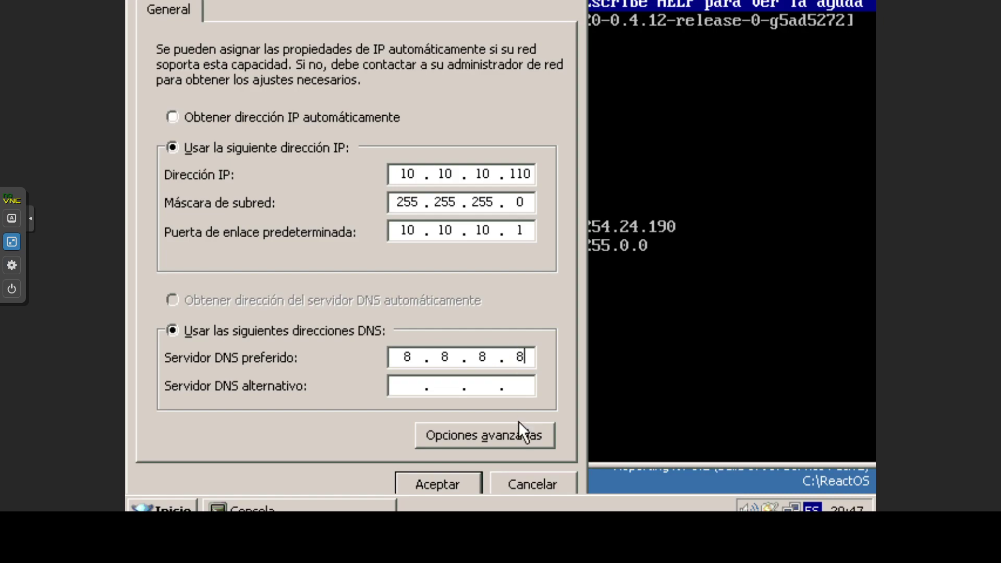
left_click(452, 478)
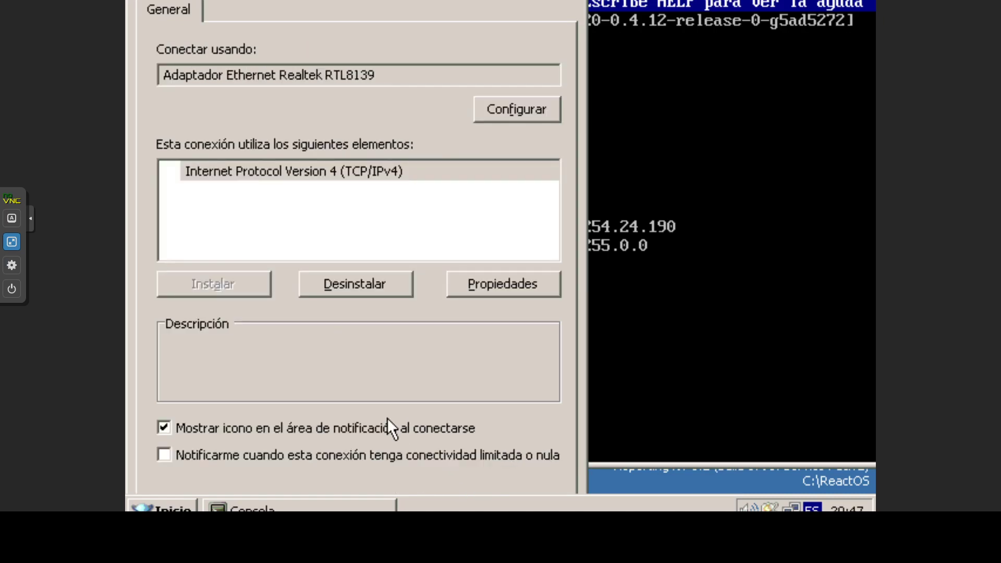
left_click(358, 455)
key("Return")
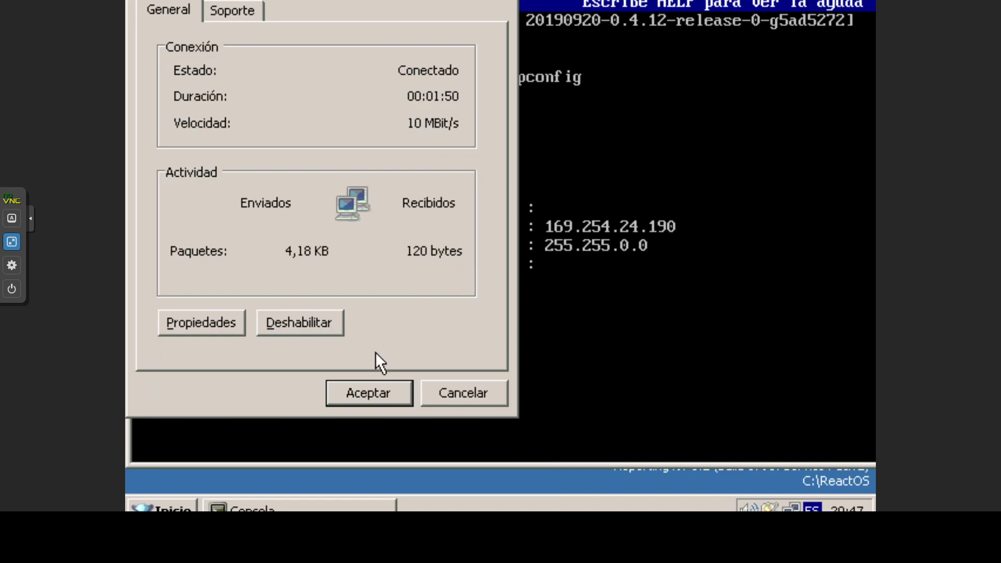
left_click(367, 394)
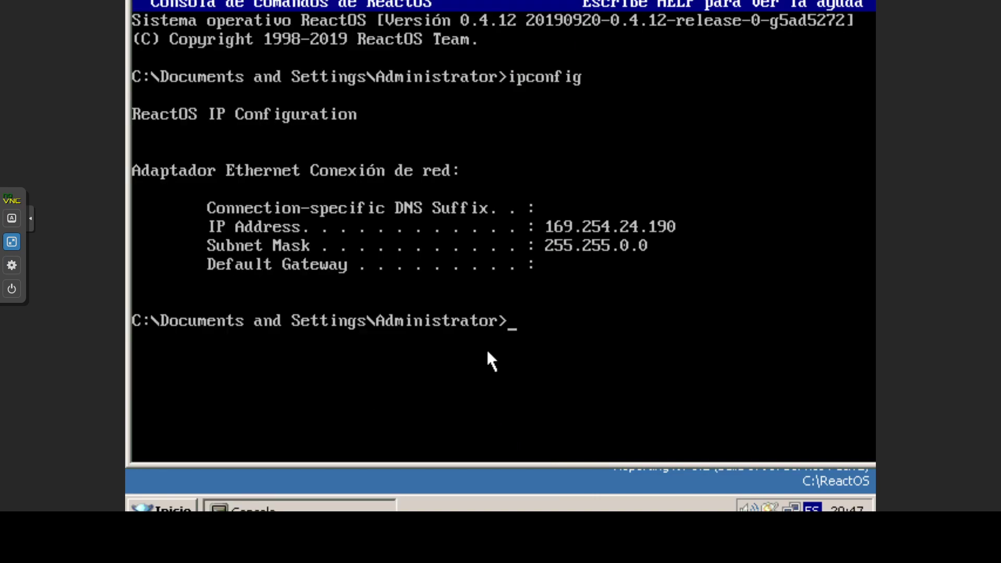
- Run ipconfig again to check the network configuration, then ping the gateway 10.10.10.1 and stop the ping
key("Up")
key("Return")
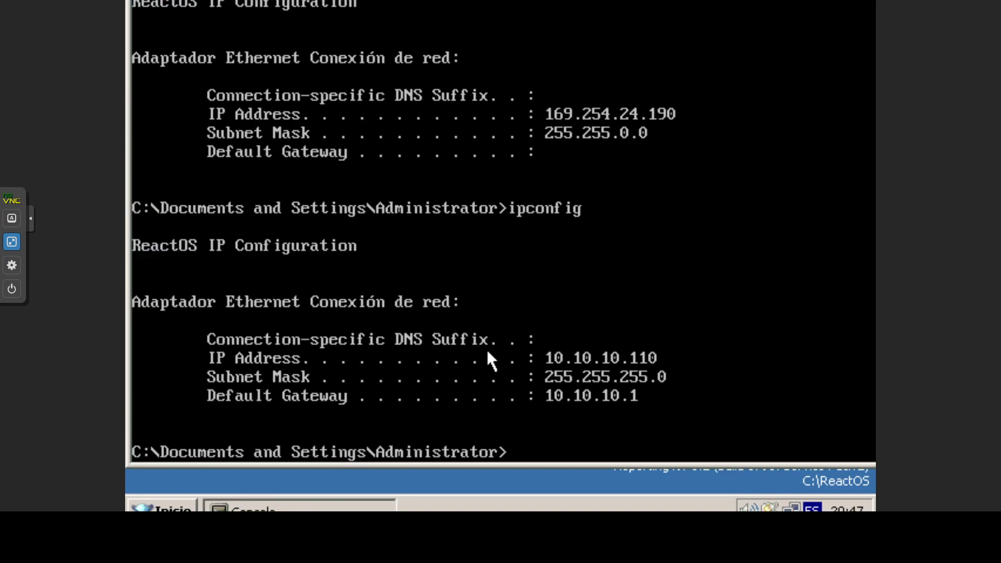
type("ping 10.10")
key("BackSpace")
type("10.10.1")
key("Return")
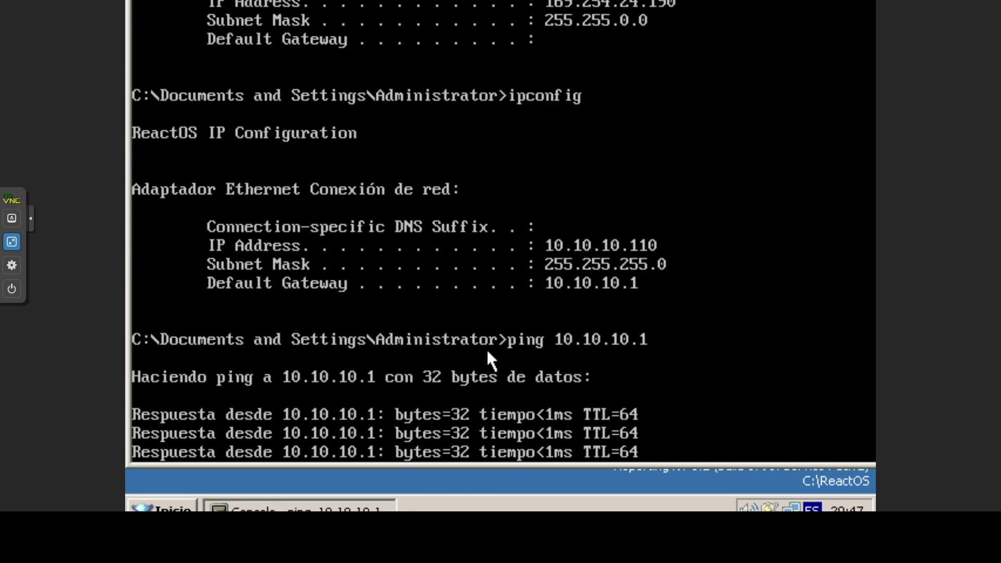
key("ctrl+c")
- Ping 8.8.8.8 to test internet connectivity, then stop the ping
key("Up")
key("BackSpace")
key("BackSpace")
key("BackSpace")
key("BackSpace")
key("BackSpace")
key("BackSpace")
key("BackSpace")
key("BackSpace")
key("BackSpace")
key("BackSpace")
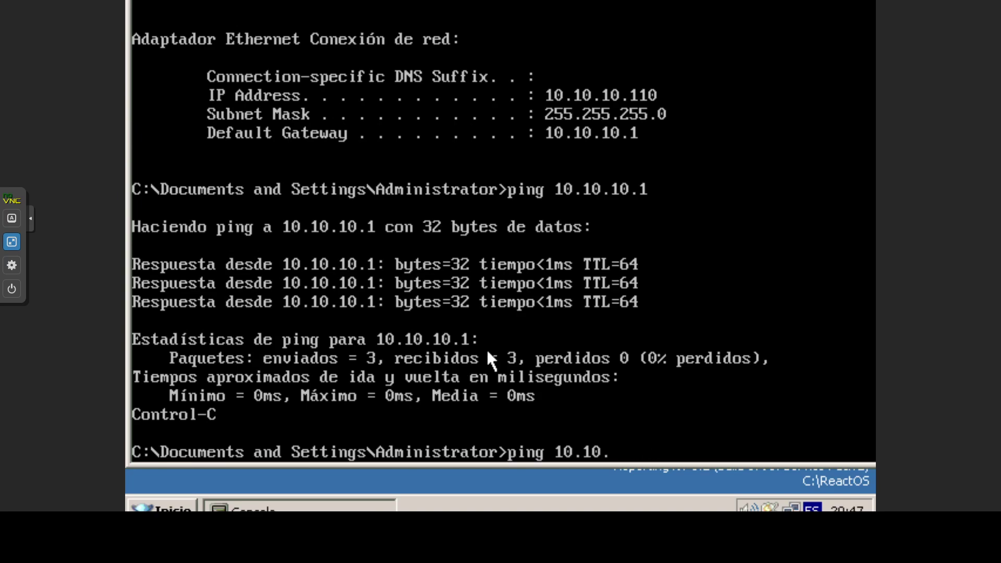
type("8.8.8.8")
key("Return")
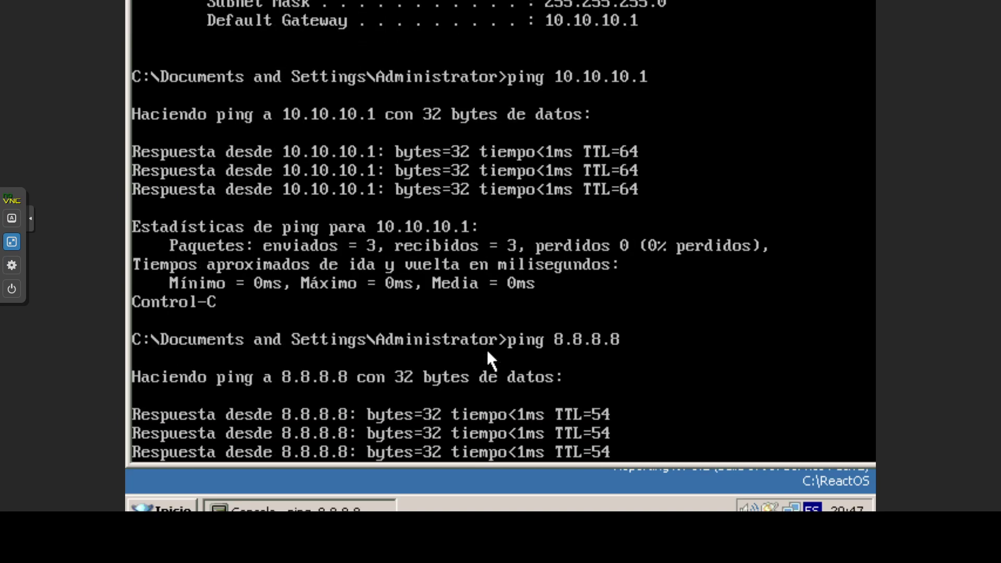
key("ctrl+c")
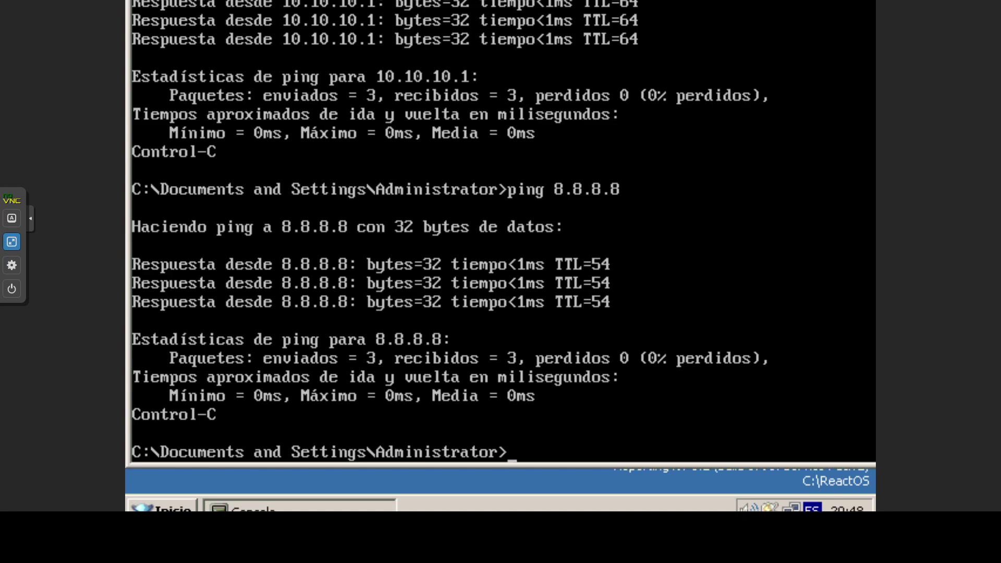
- Open the ReactOS file explorer from the installed programs, then minimize both it and the command console
key("super")
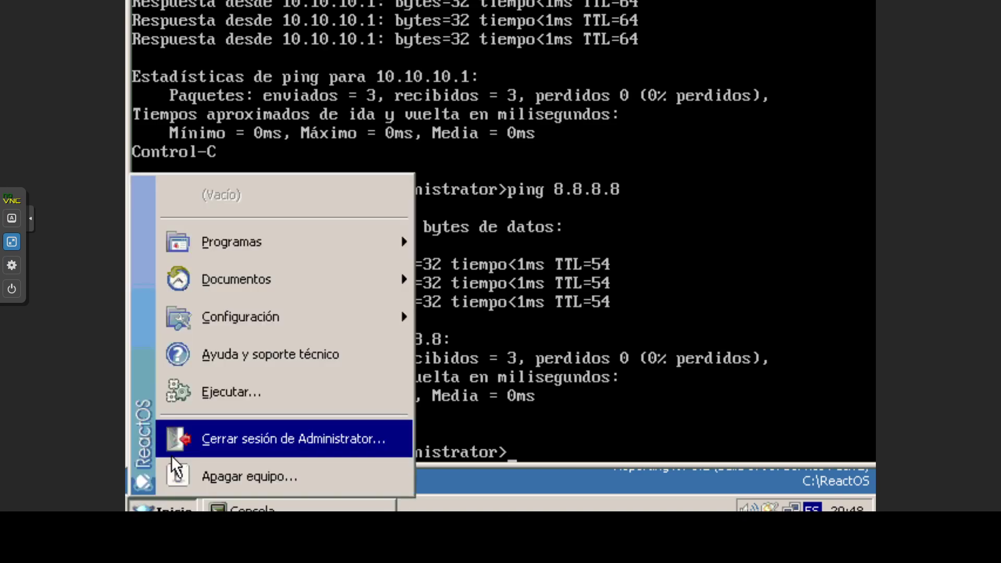
mouse_move(270, 251)
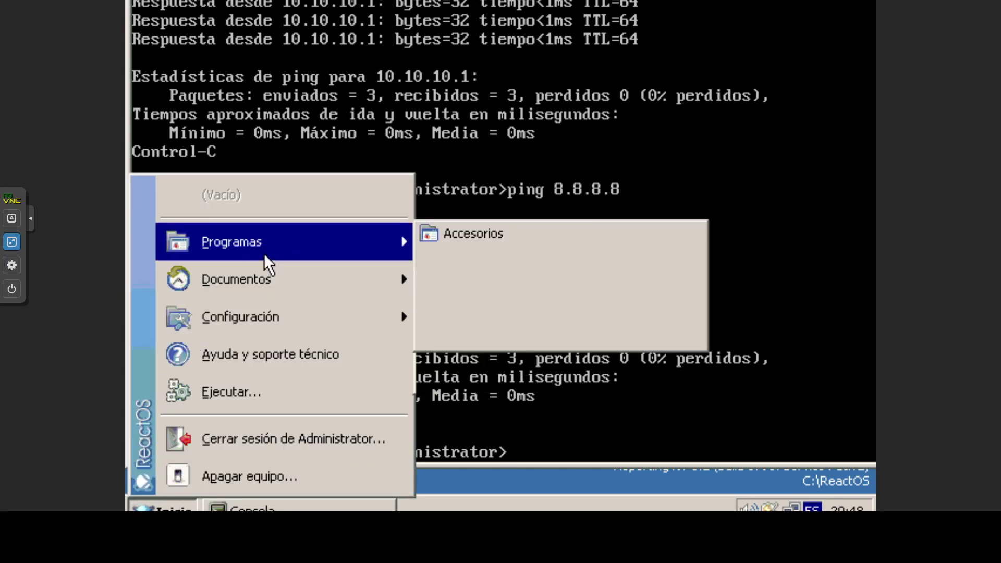
mouse_move(467, 235)
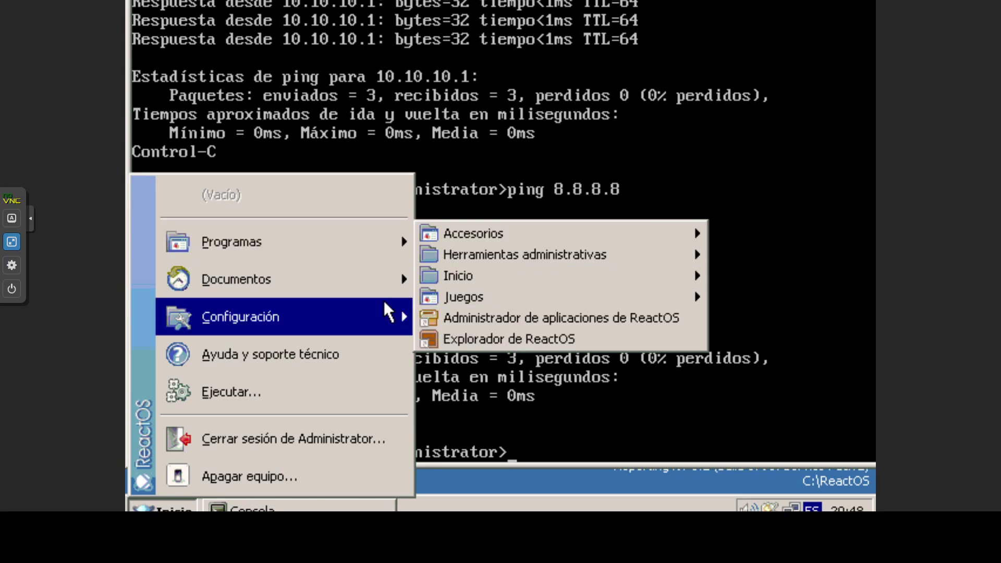
mouse_move(379, 288)
mouse_move(391, 250)
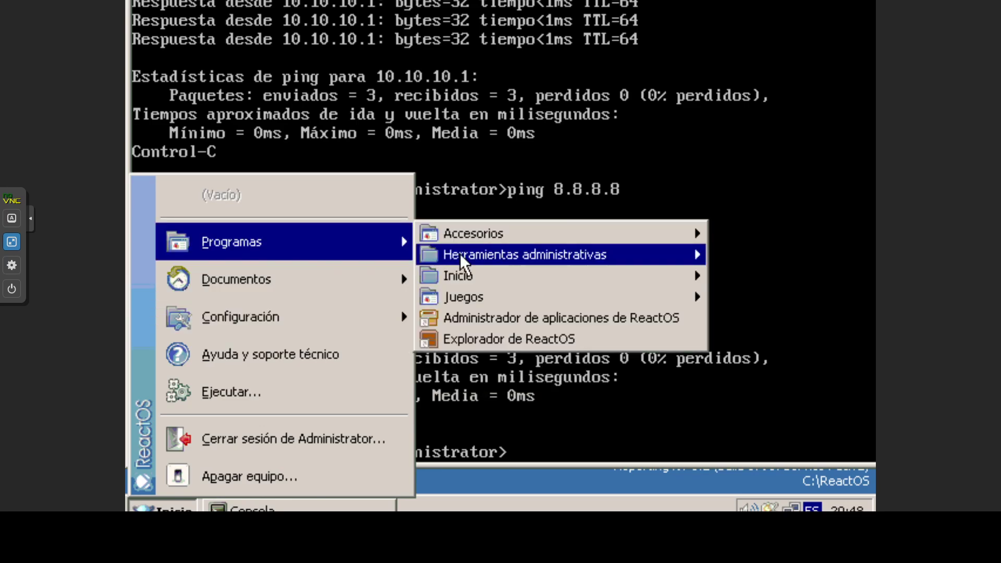
left_click(481, 340)
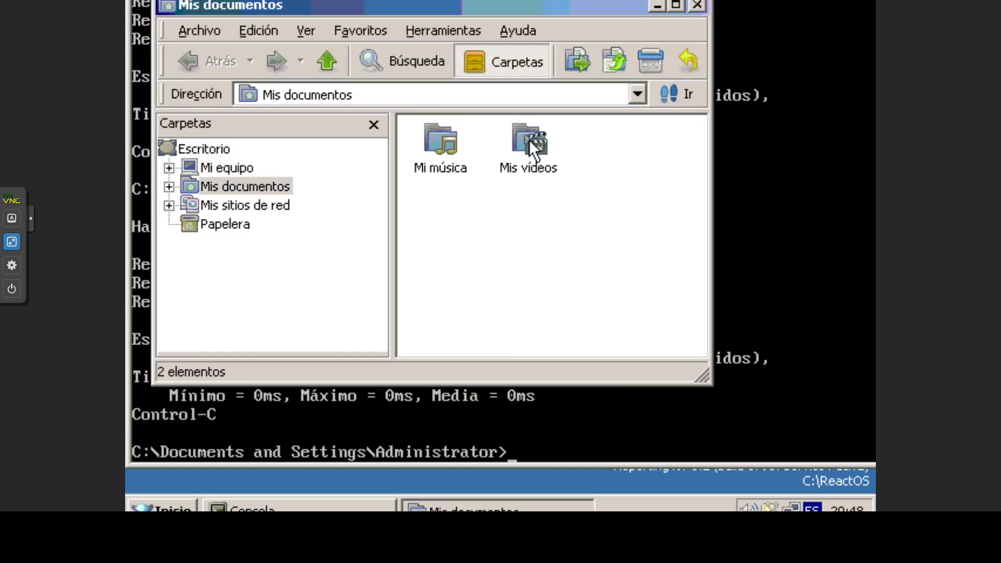
left_click(658, 5)
left_click(855, 1)
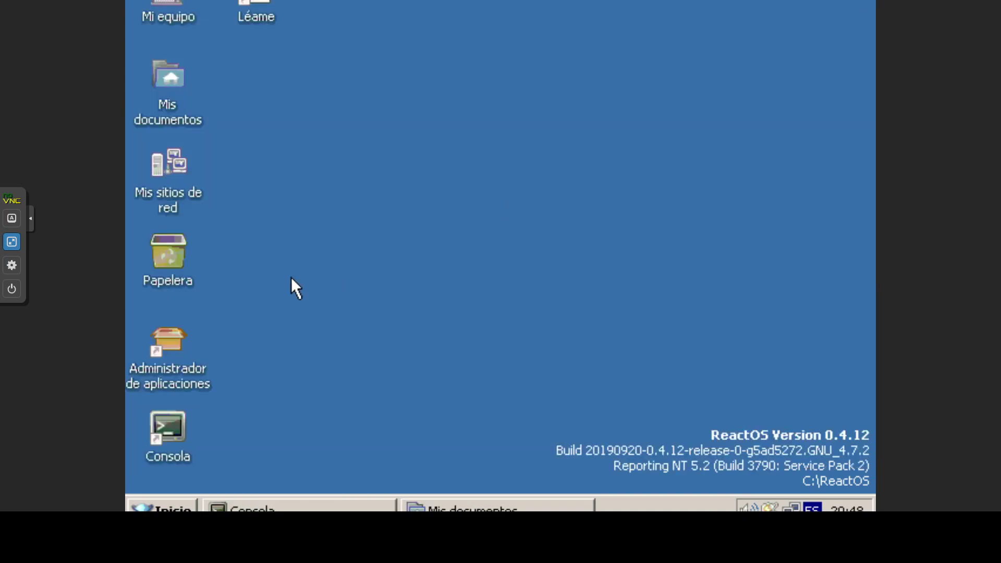
- Open the application manager from the desktop, mark Mozilla Firefox 48 in the Internet y redes category and start its installation
double_click(181, 356)
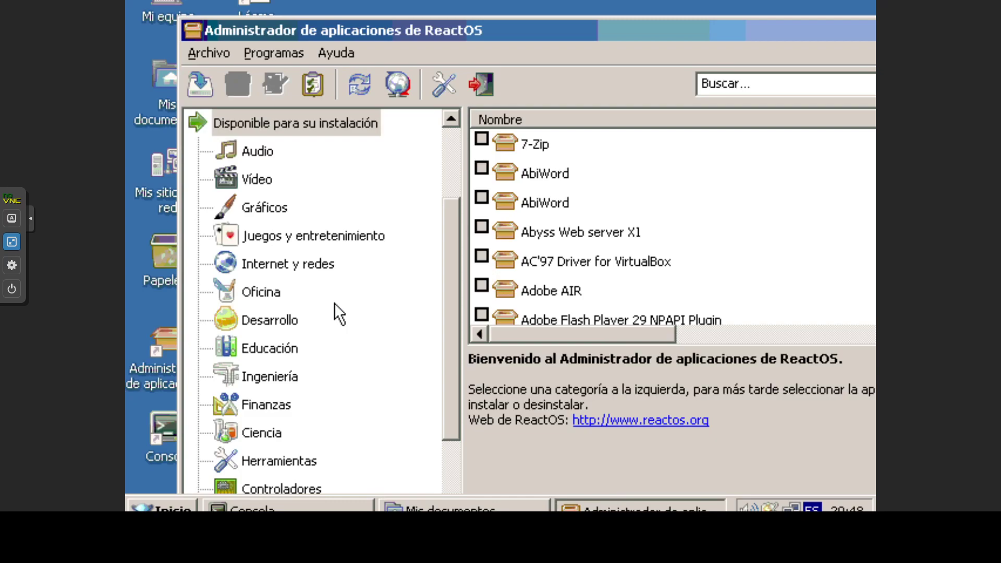
left_click_drag(452, 251, 448, 347)
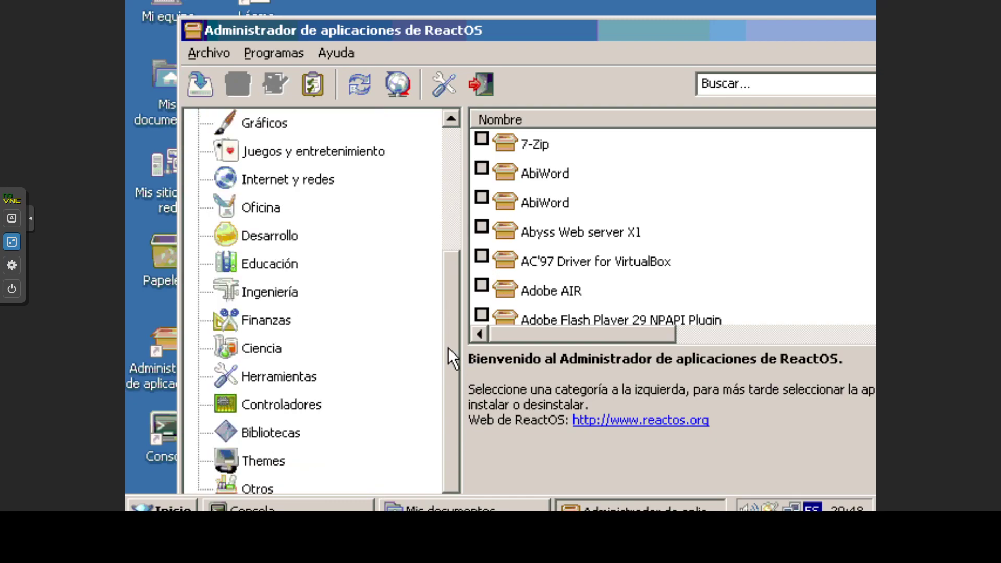
left_click(294, 182)
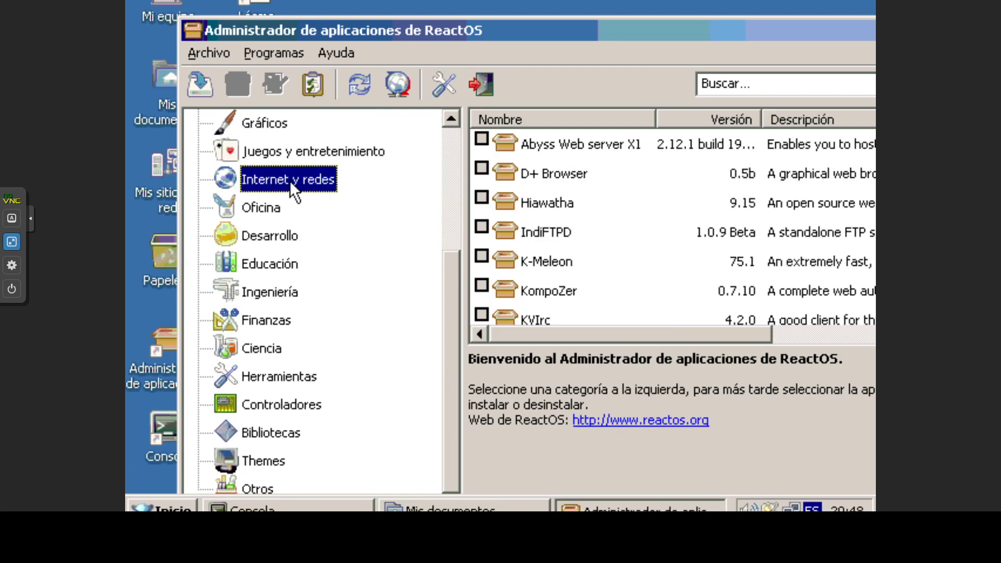
scroll(552, 209, "down", 2)
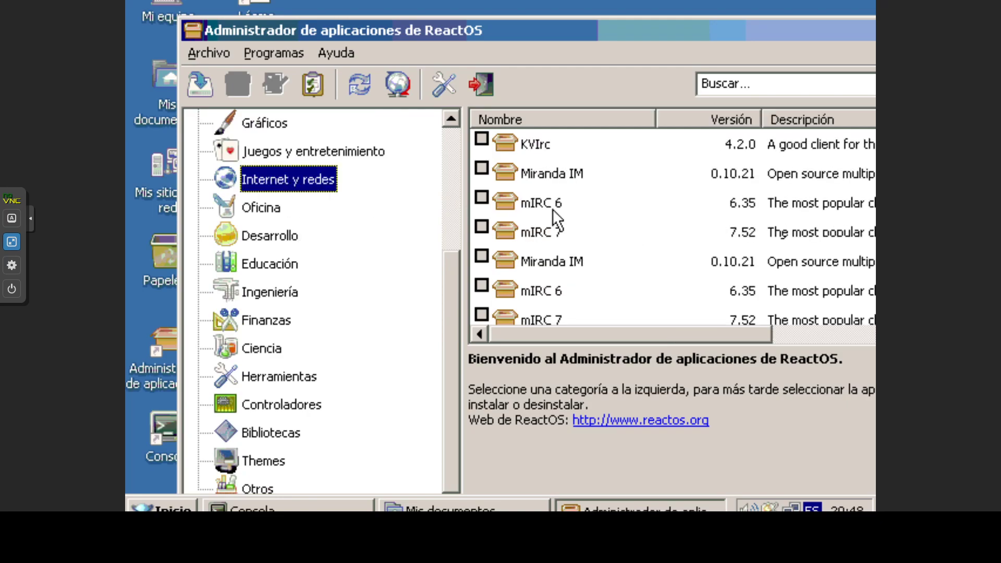
scroll(552, 208, "down", 1)
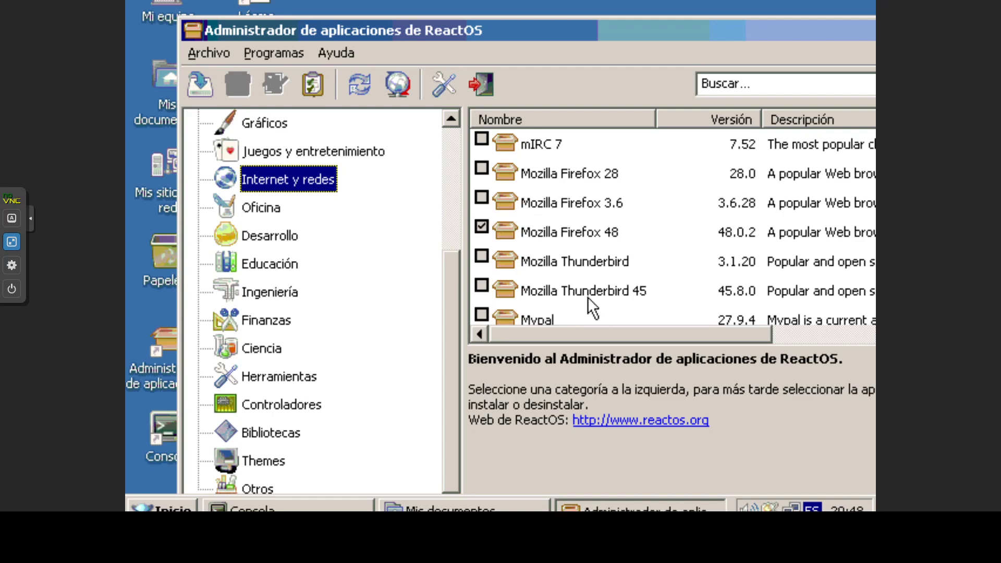
double_click(590, 29)
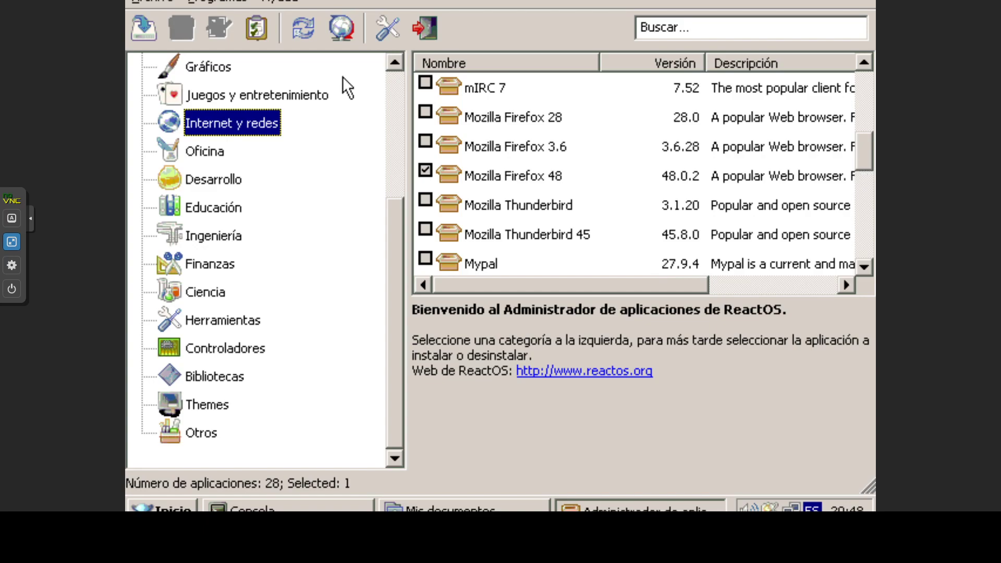
left_click(144, 29)
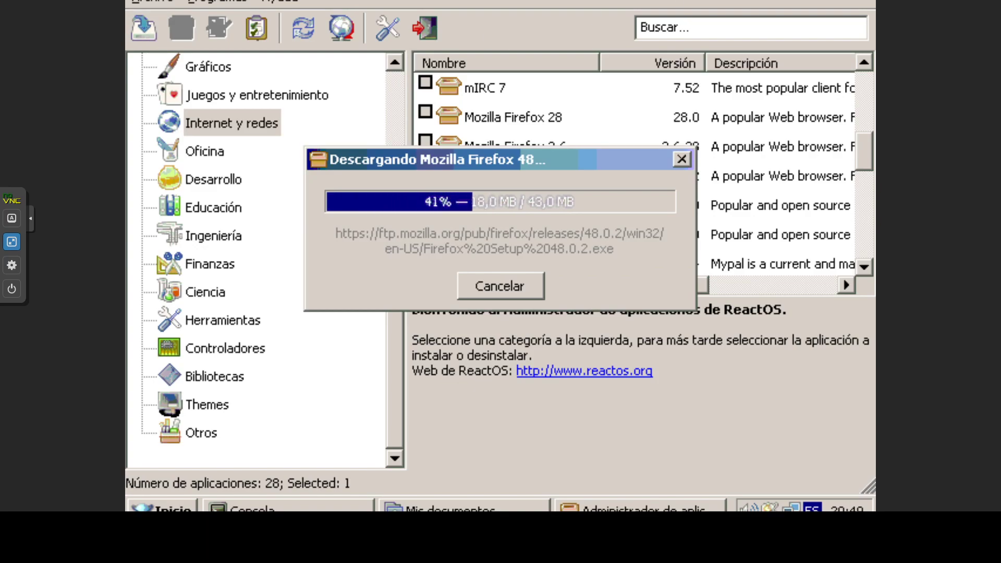
- Set the screen resolution to 1280 x 1024 pixels in the desktop's display properties and keep the new configuration
key("super+d")
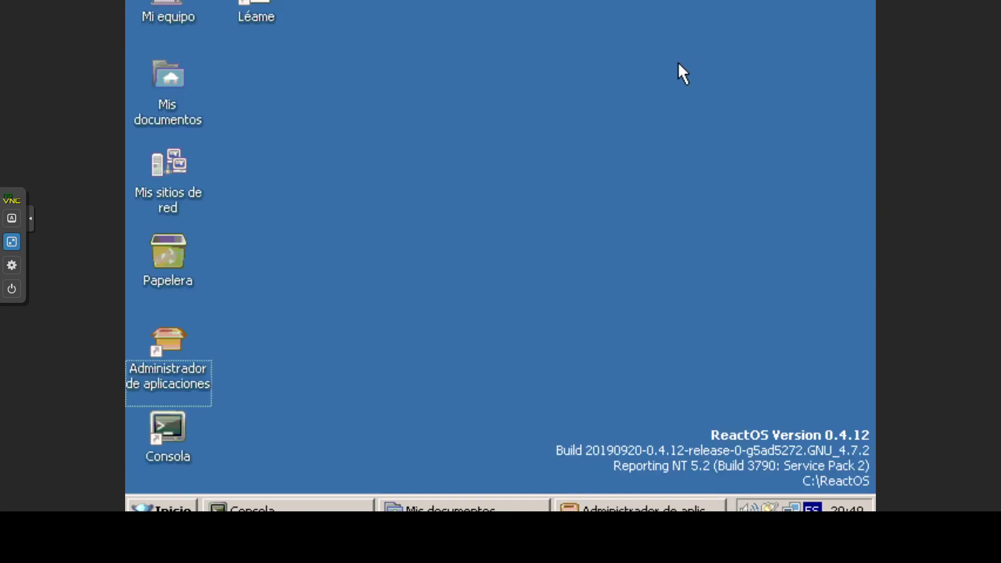
right_click(688, 52)
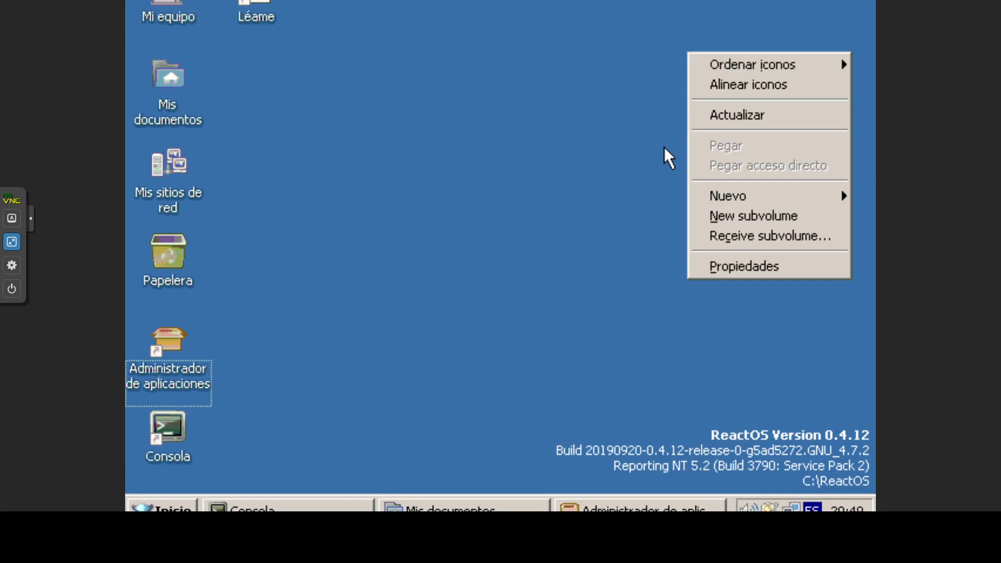
left_click(737, 264)
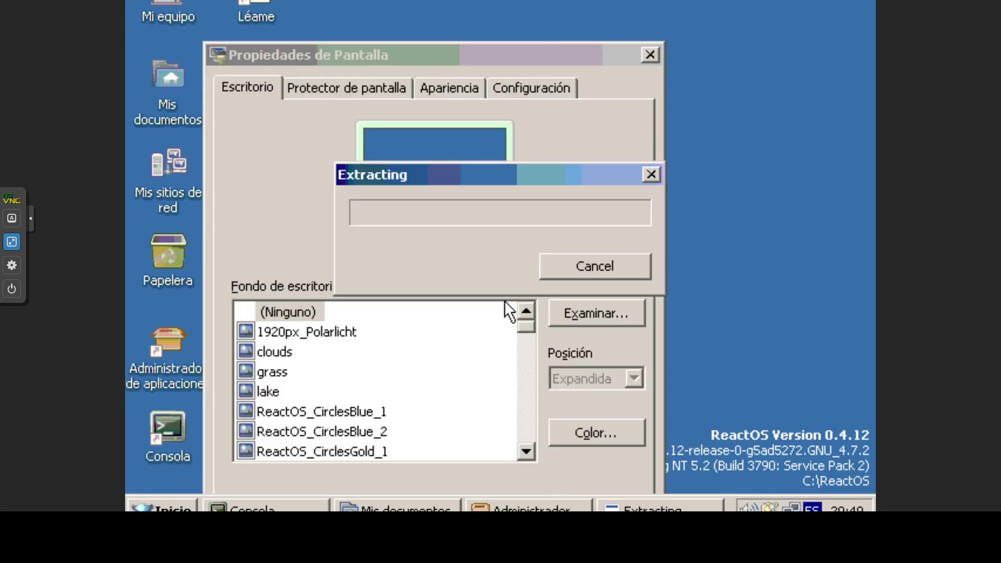
left_click(536, 86)
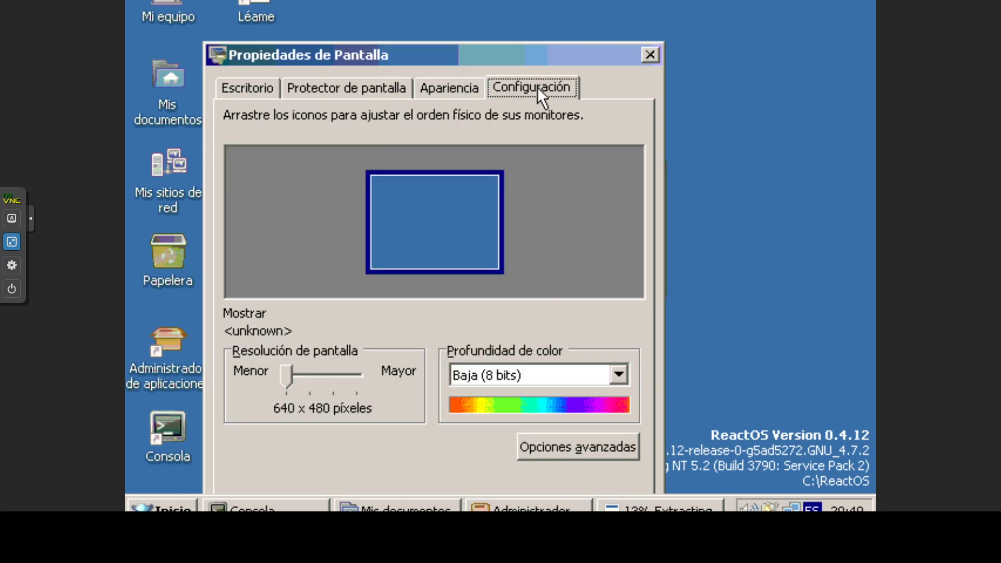
left_click(331, 365)
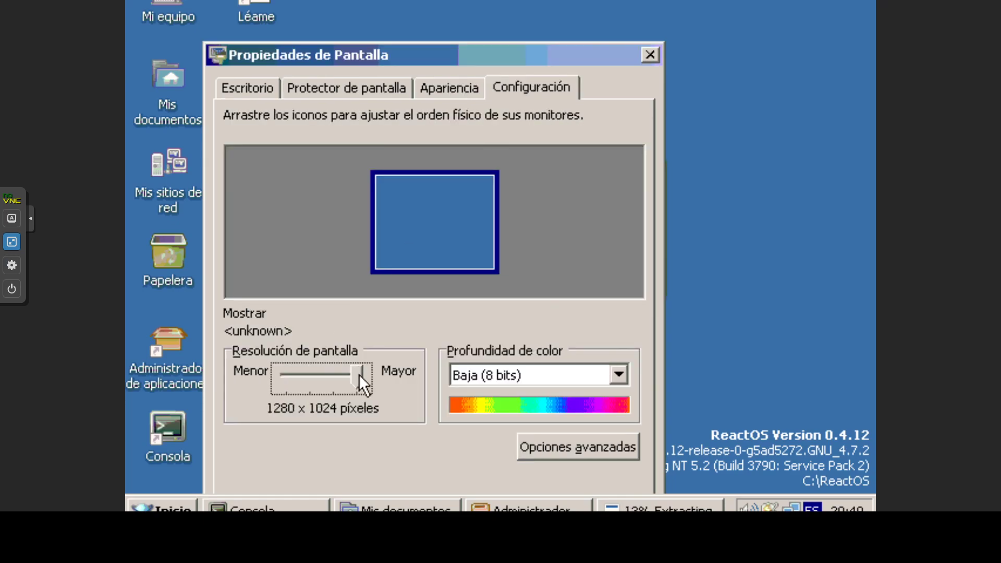
left_click_drag(571, 45, 585, 0)
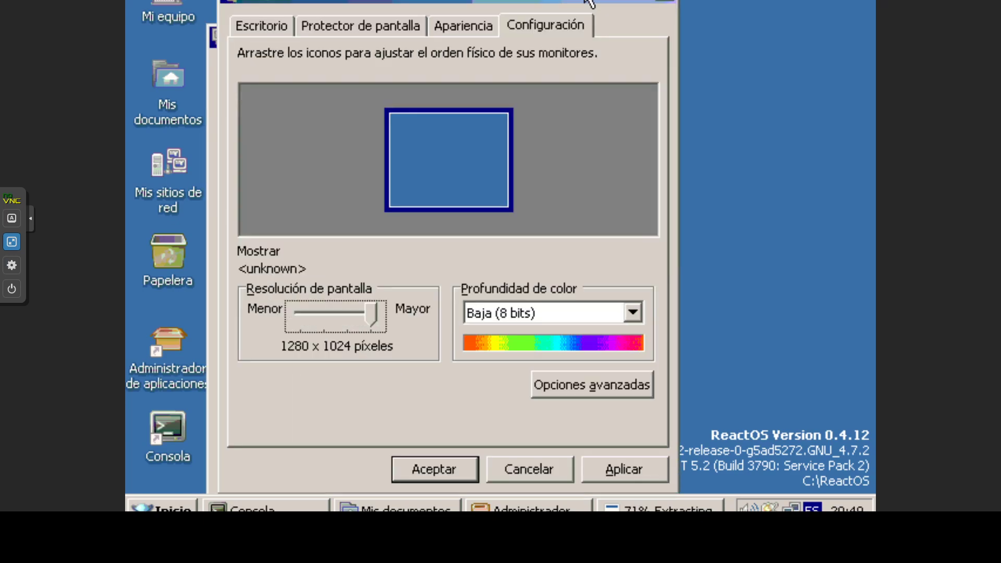
left_click(434, 468)
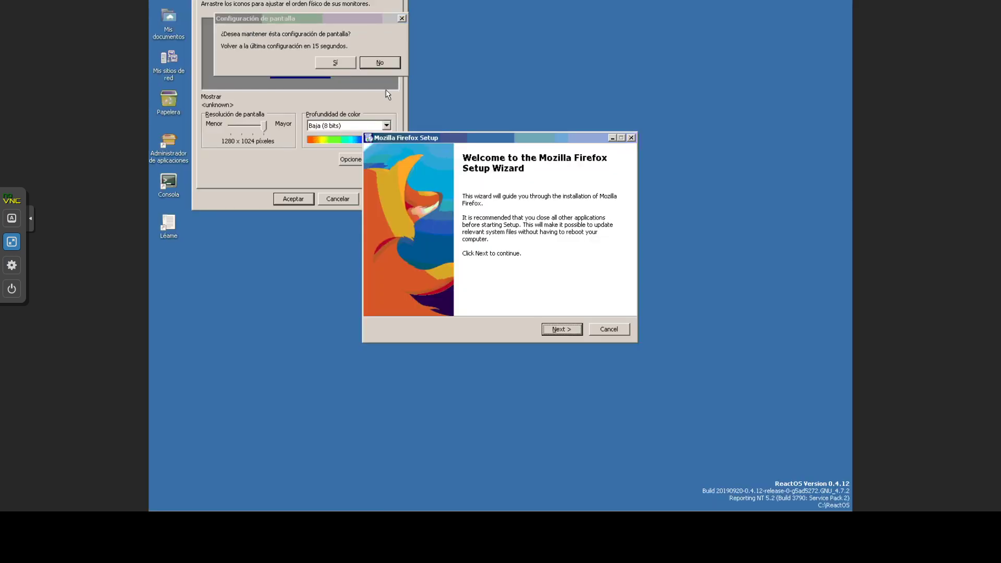
left_click(341, 62)
- Install Mozilla Firefox through its setup wizard with the default options
left_click(561, 332)
left_click(561, 332)
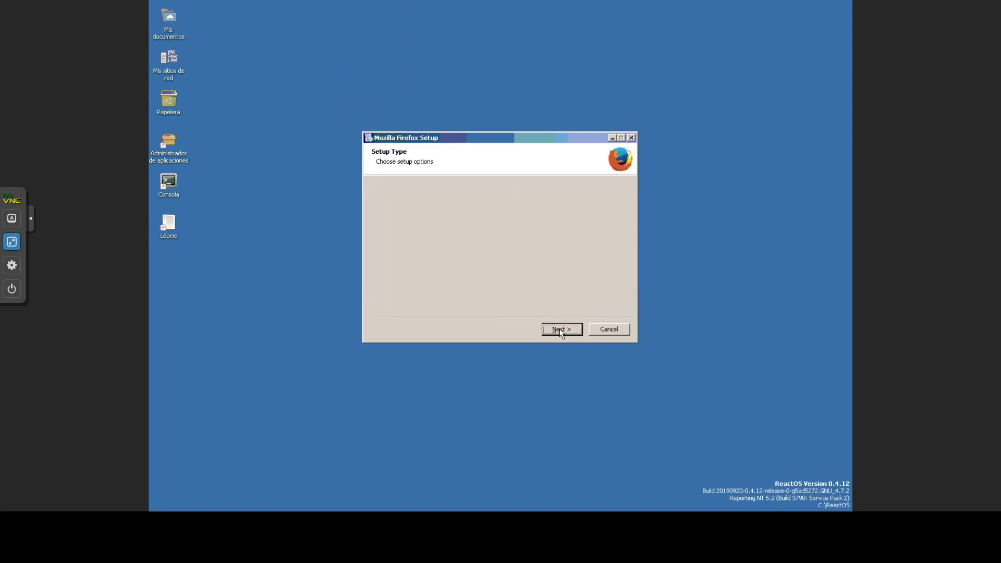
left_click(561, 332)
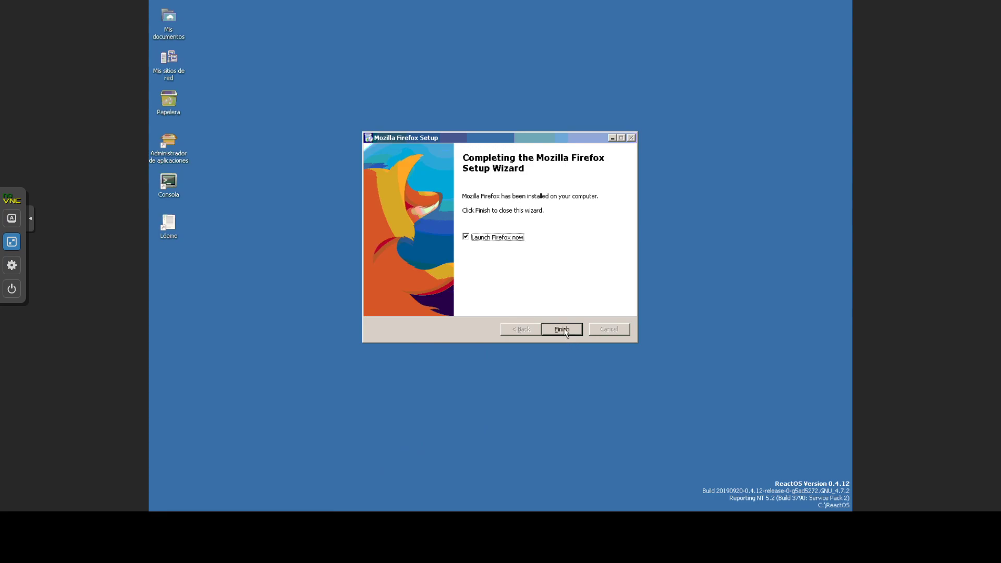
- Finish the Firefox setup with the browser launching, and import settings and data from Microsoft Internet Explorer
left_click(563, 330)
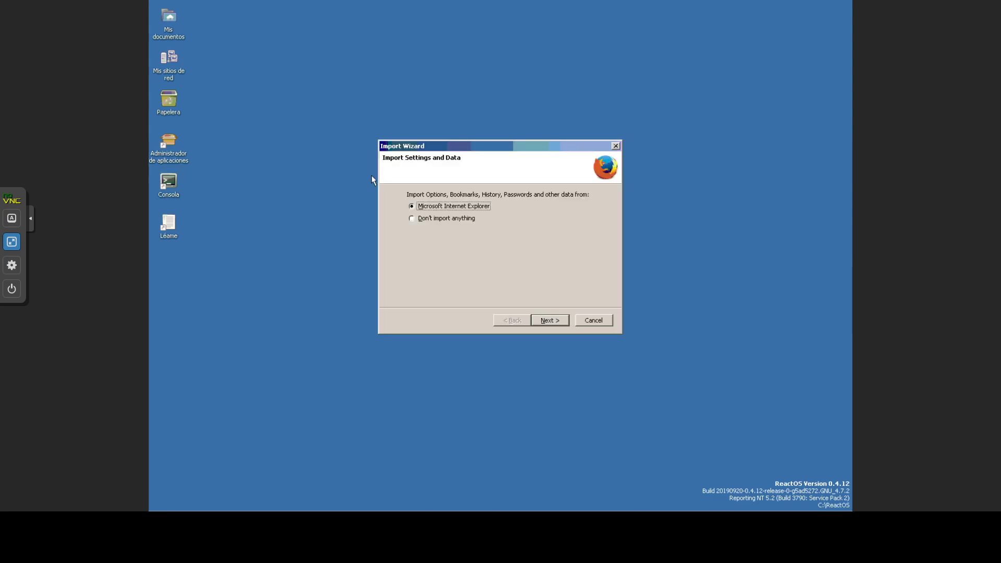
left_click(550, 321)
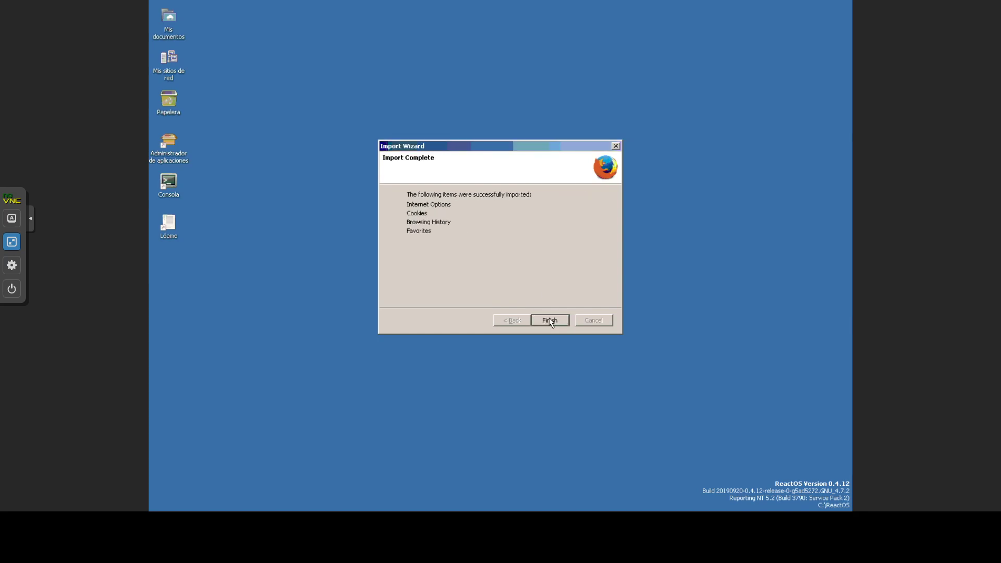
left_click(550, 319)
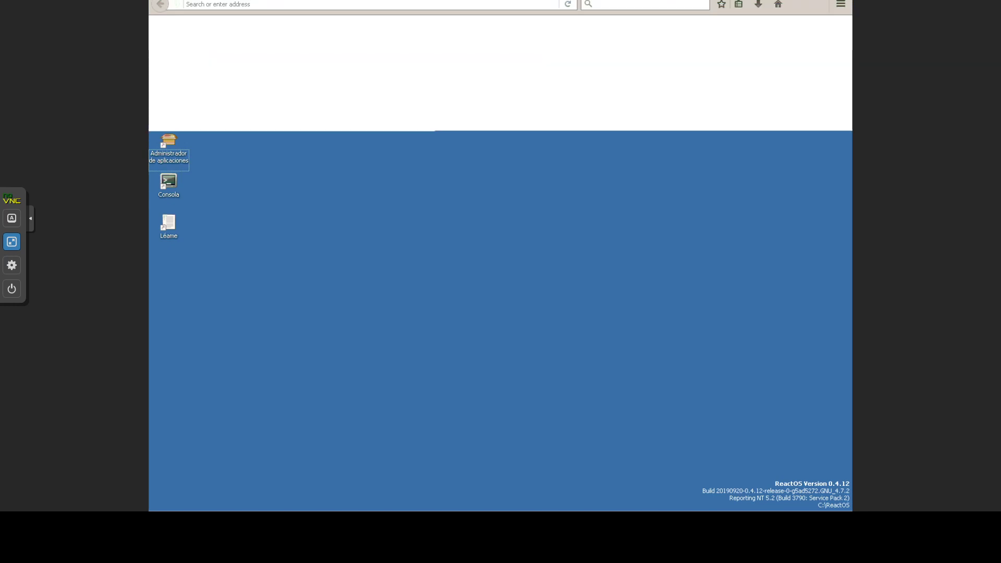